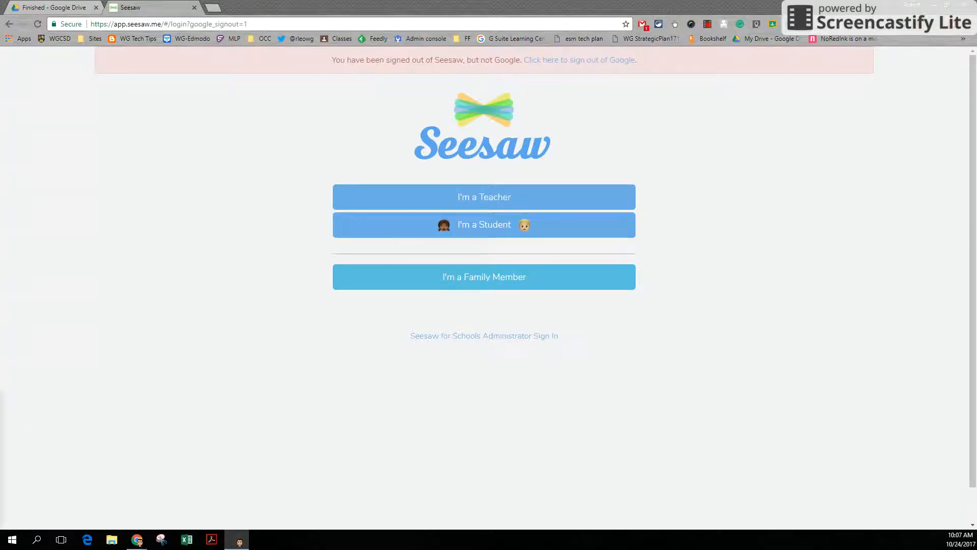
- Search the web for seesaw and open the official Seesaw website from the results
click(151, 24)
text(sees)
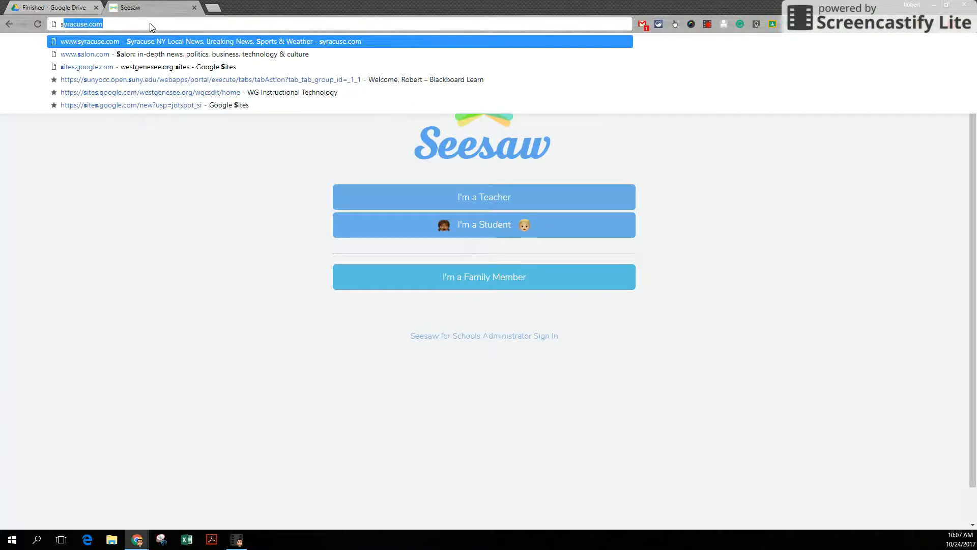
text(aw)
key(Delete)
key(Return)
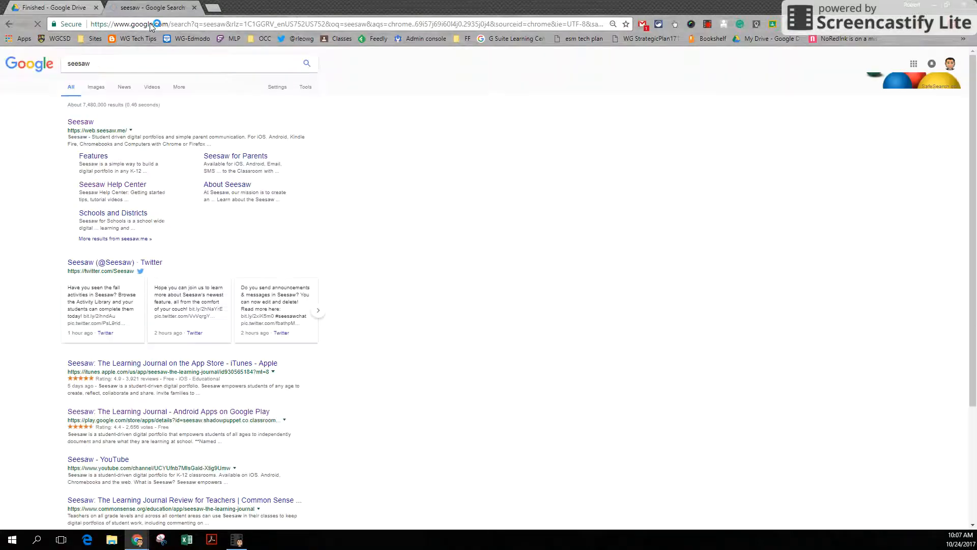
click(82, 125)
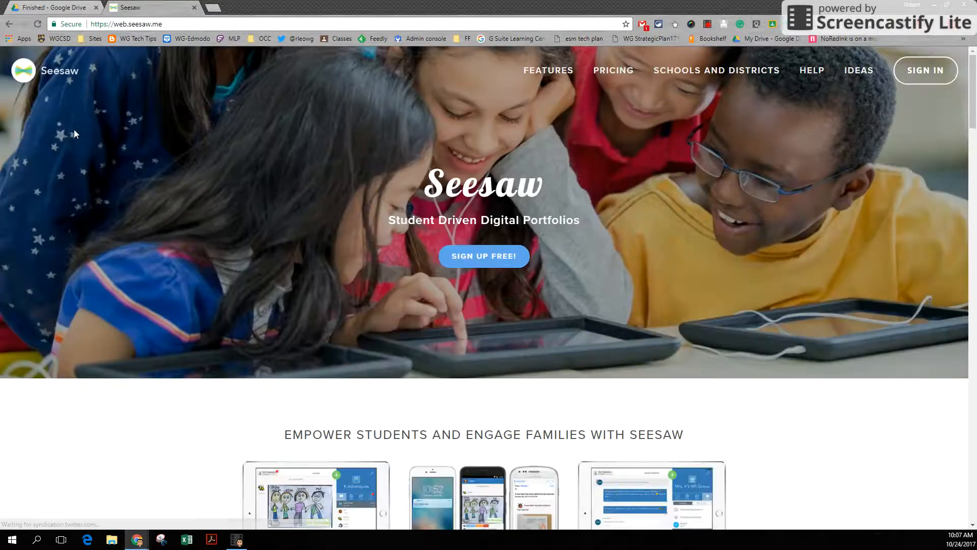
- Look over the Seesaw homepage, start the free sign-up and register as a teacher with a Google account
scroll(203, 236, down, 6)
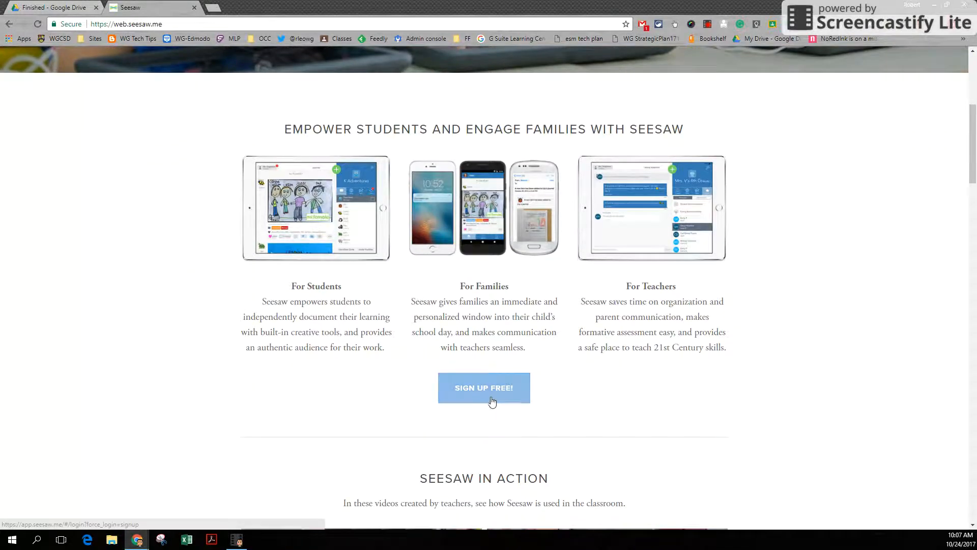
scroll(489, 398, up, 6)
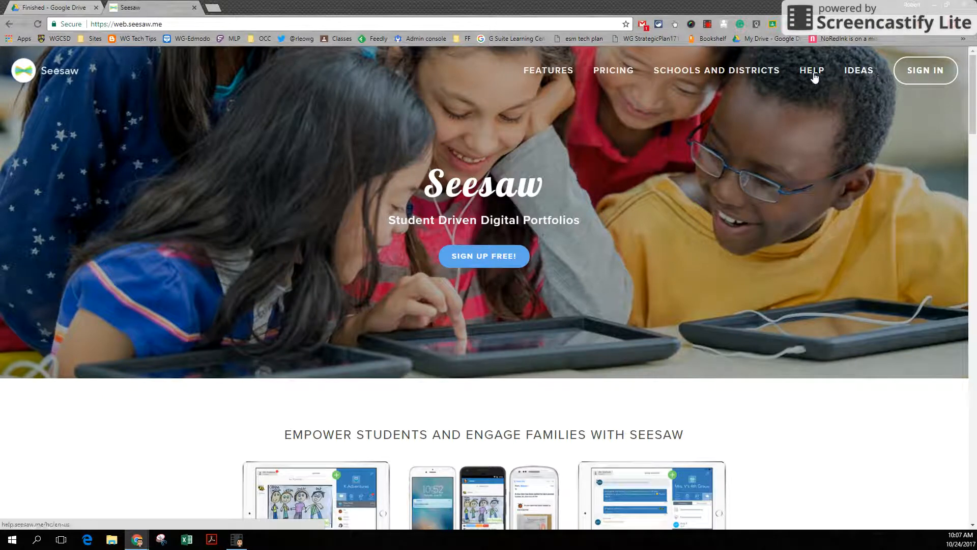
scroll(602, 191, down, 8)
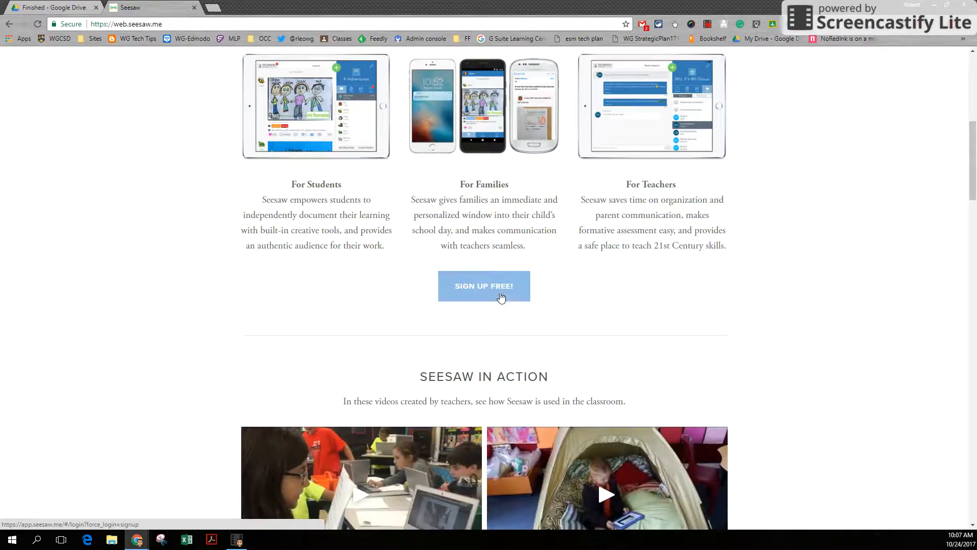
scroll(511, 295, down, 8)
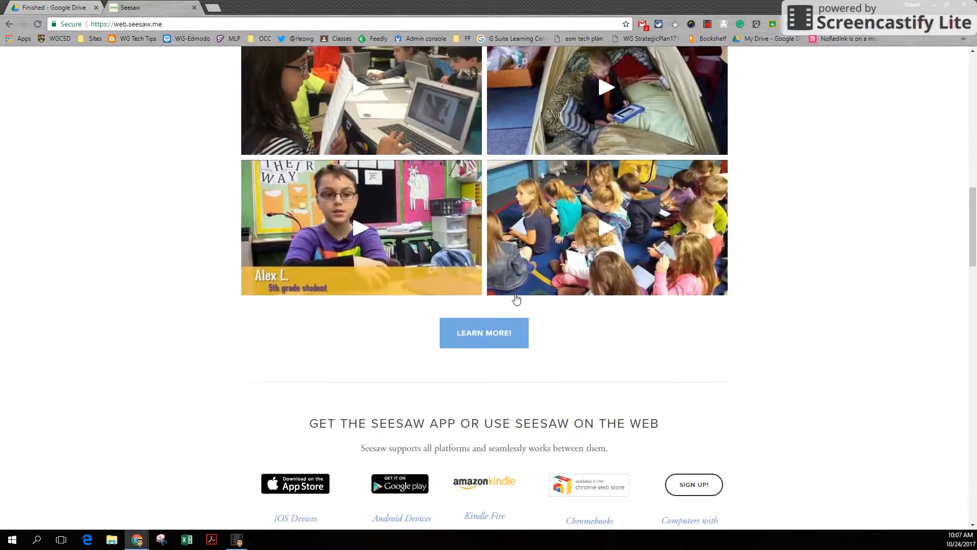
scroll(517, 300, up, 8)
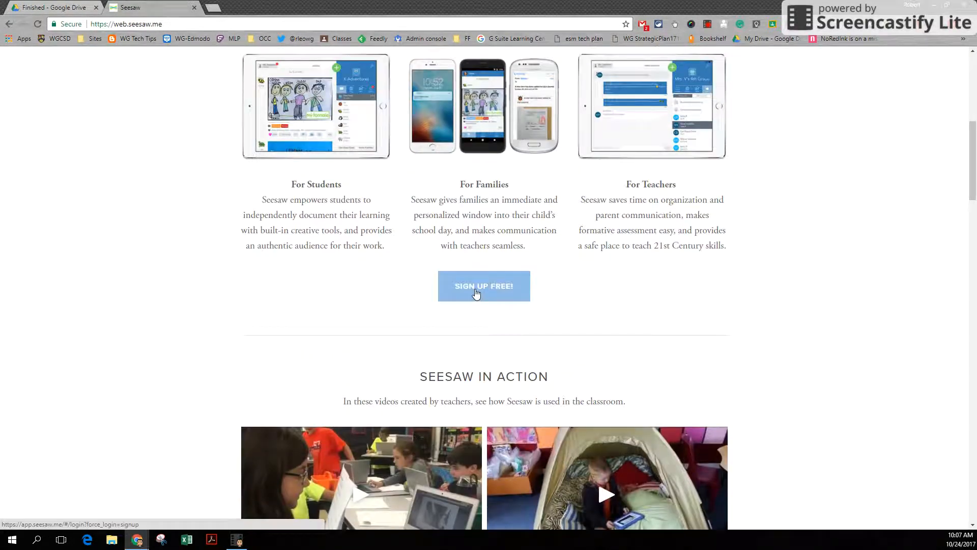
click(475, 289)
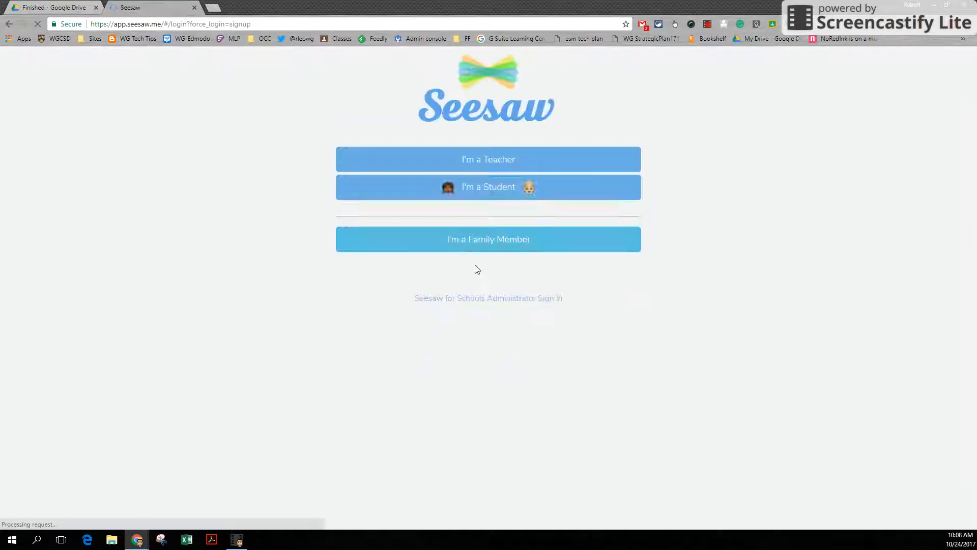
click(488, 167)
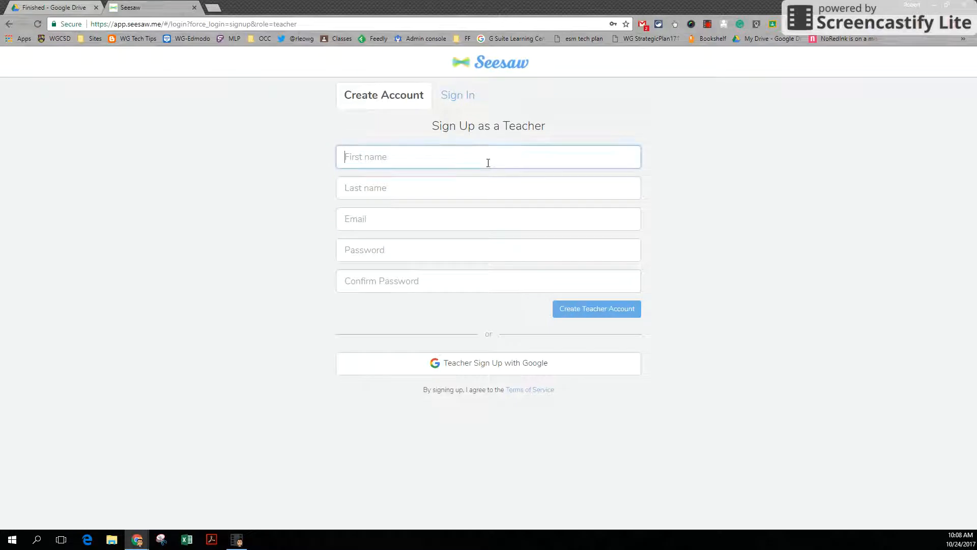
click(501, 366)
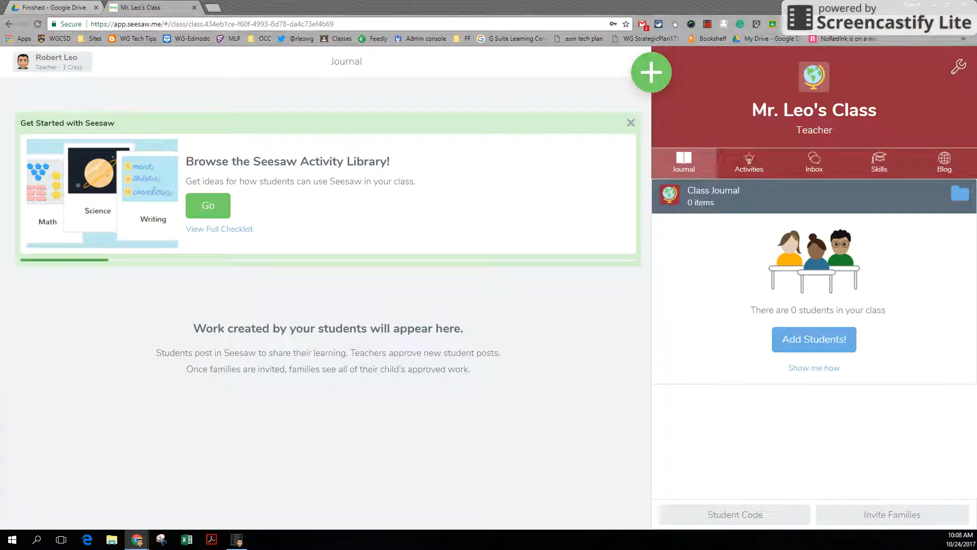
- Open the account settings, review the profile, School Directory, notification and archived class options, and close them
click(51, 67)
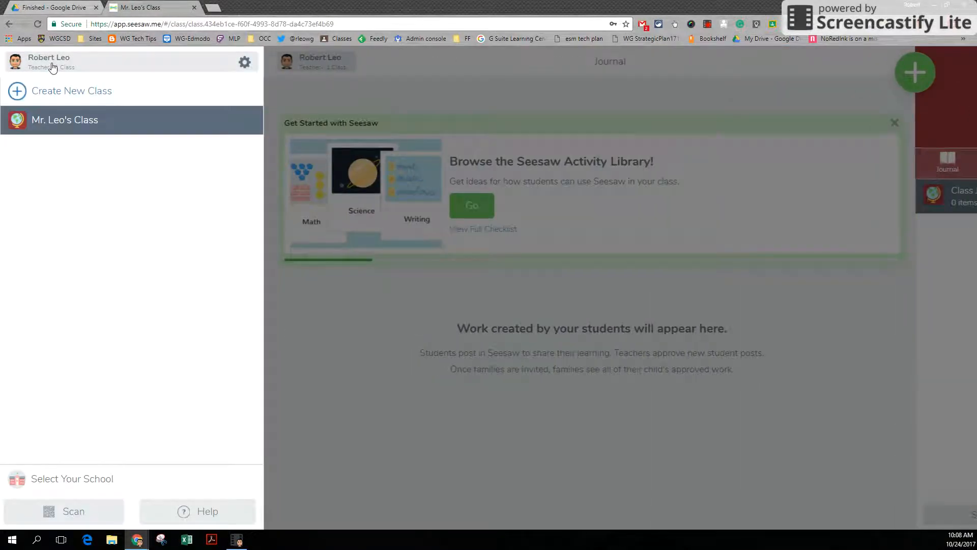
click(245, 63)
click(201, 83)
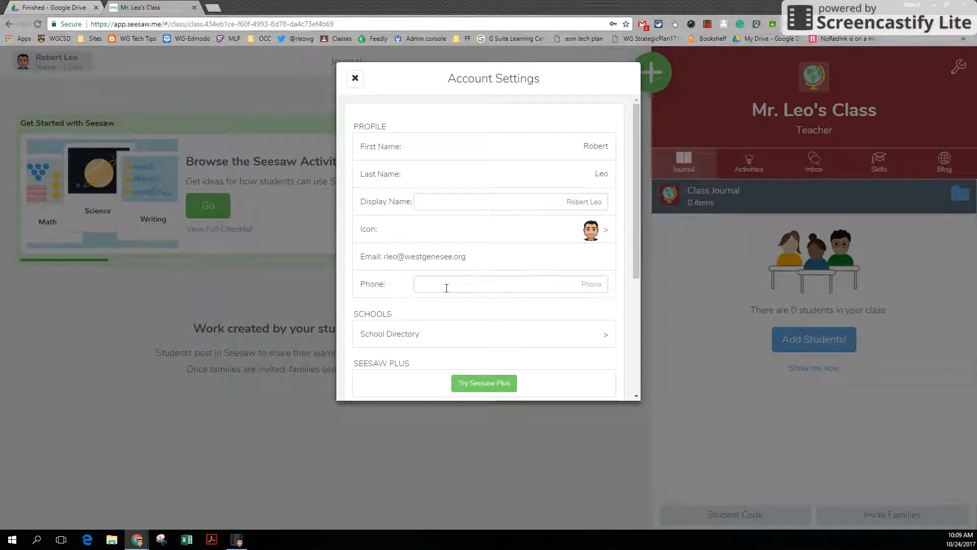
scroll(452, 291, down, 2)
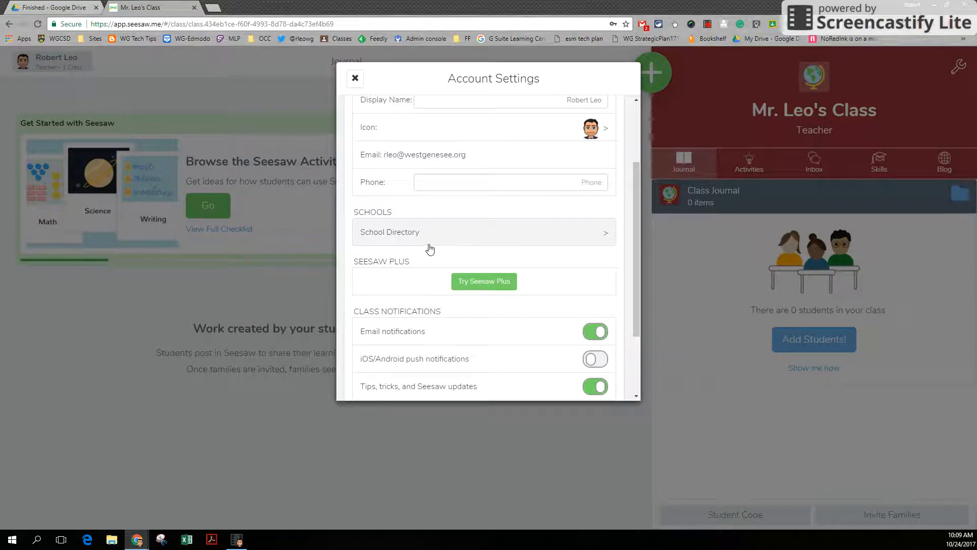
click(600, 236)
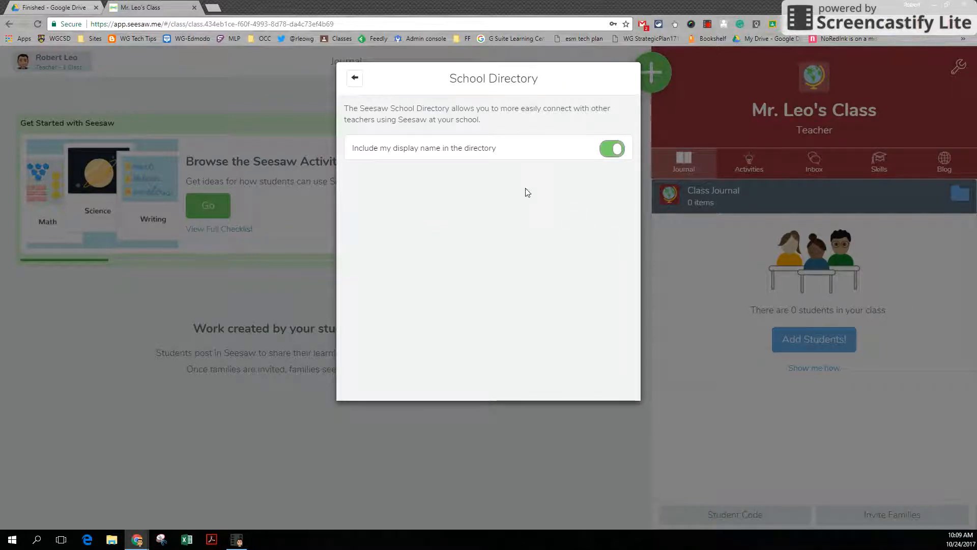
click(350, 77)
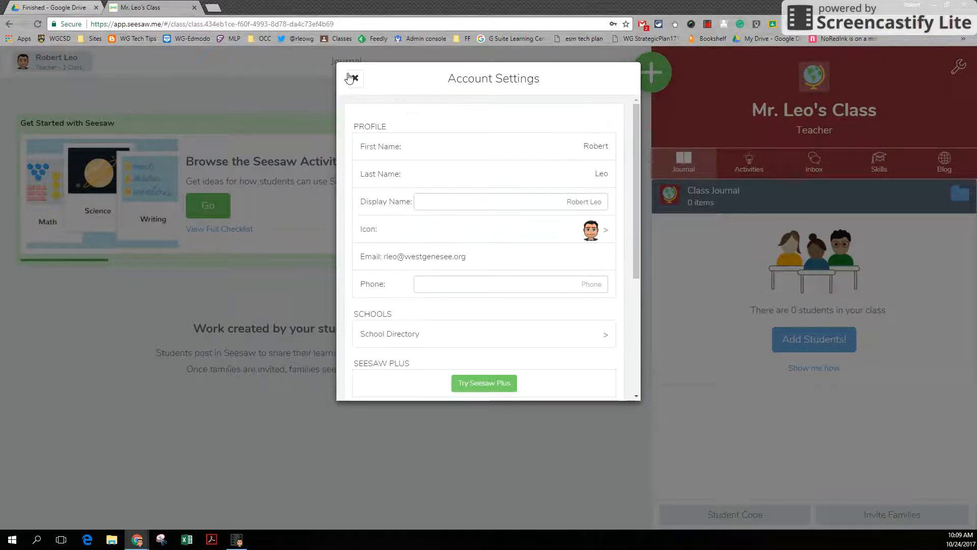
scroll(465, 257, down, 4)
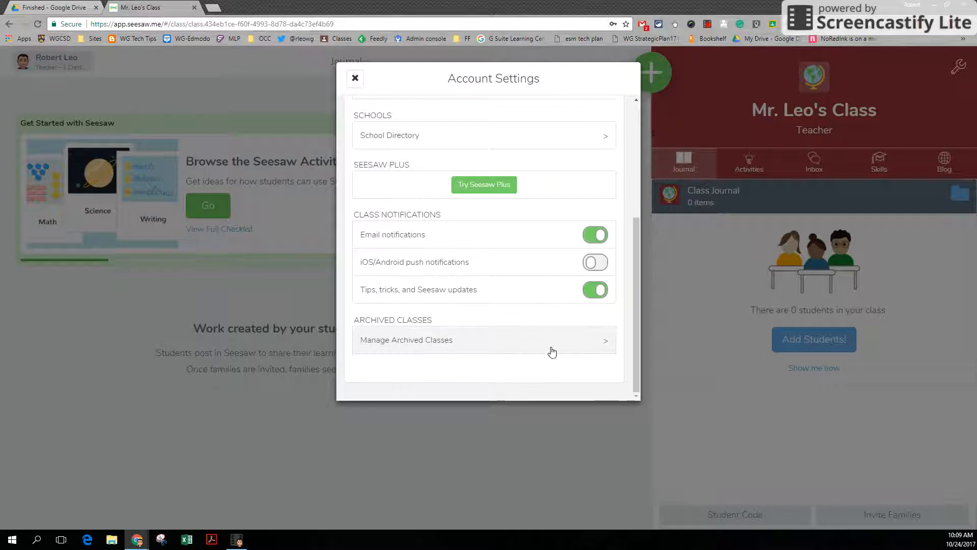
scroll(466, 346, up, 4)
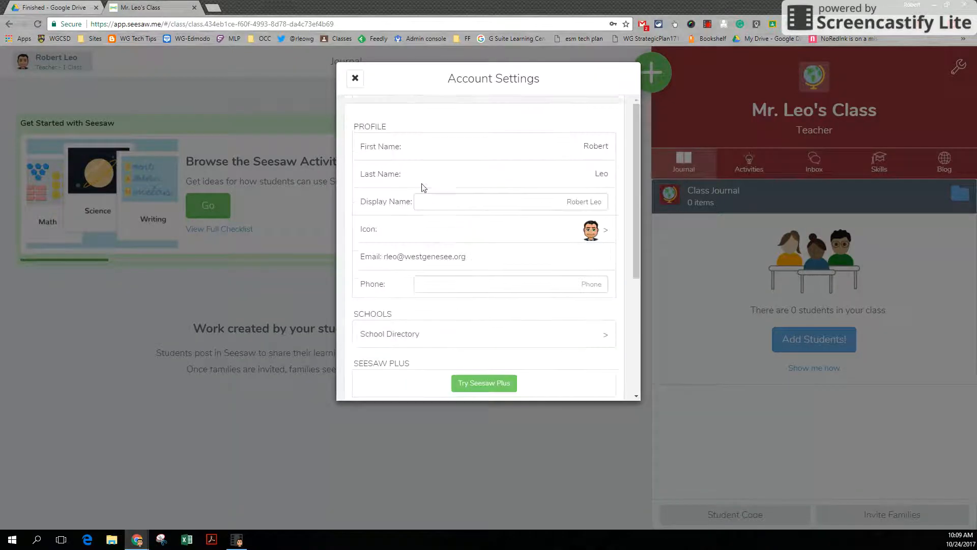
click(355, 79)
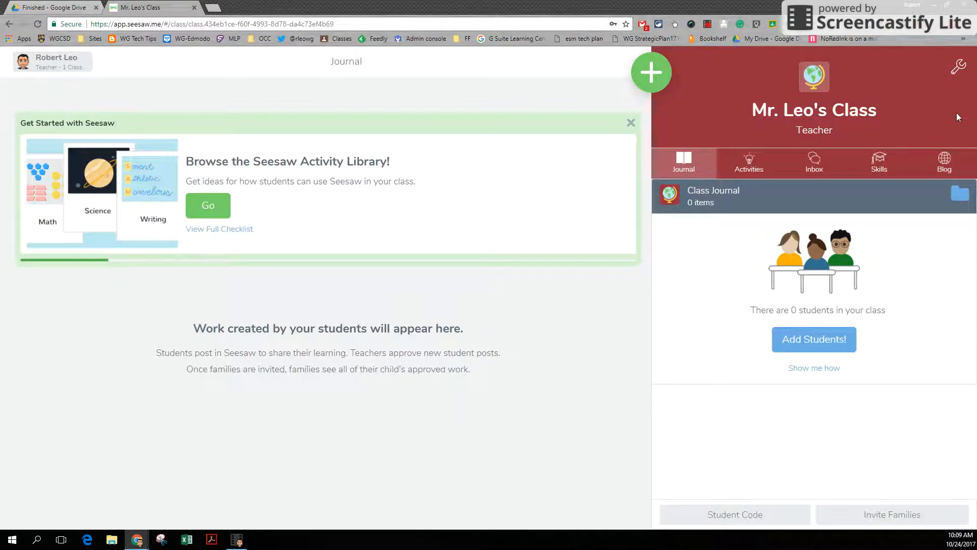
- Open the class settings, view the class name editing page and return to the settings list
click(960, 69)
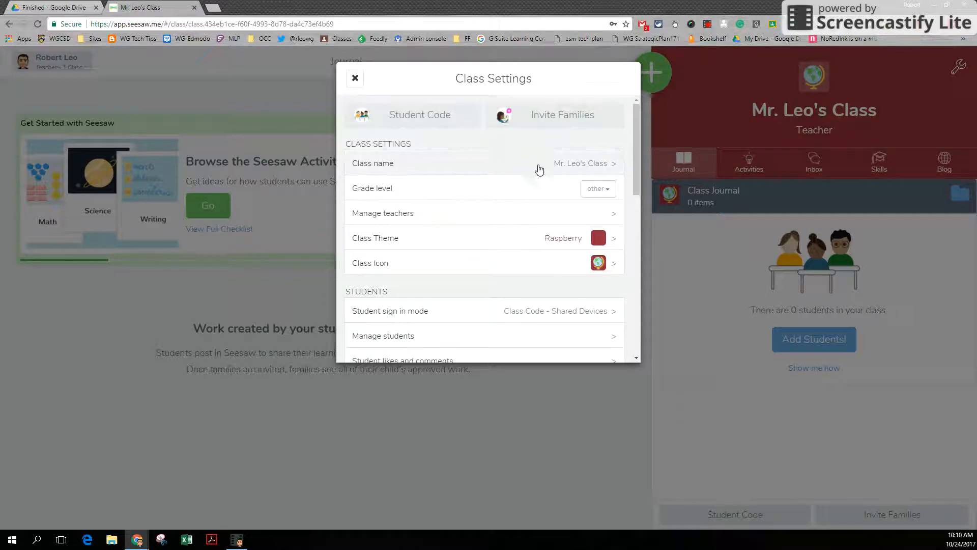
click(596, 165)
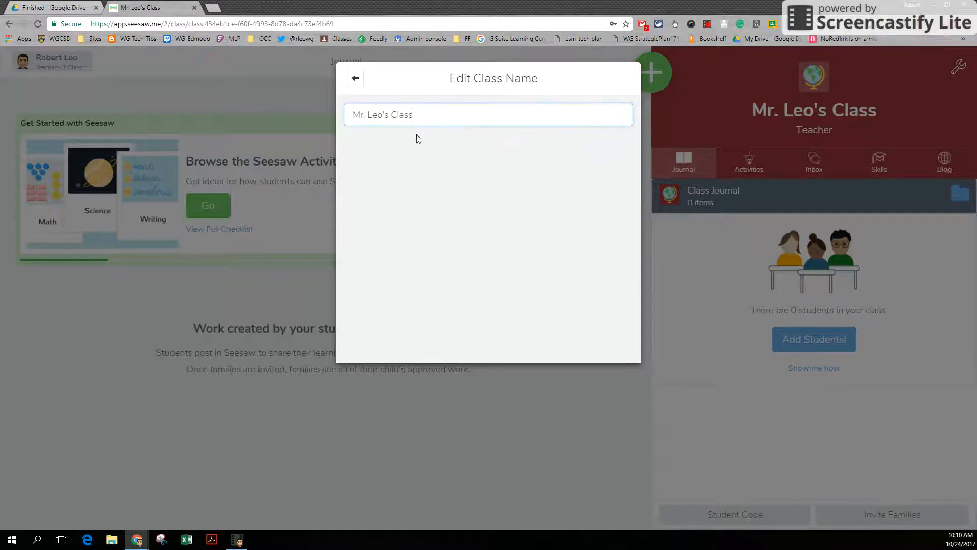
click(352, 85)
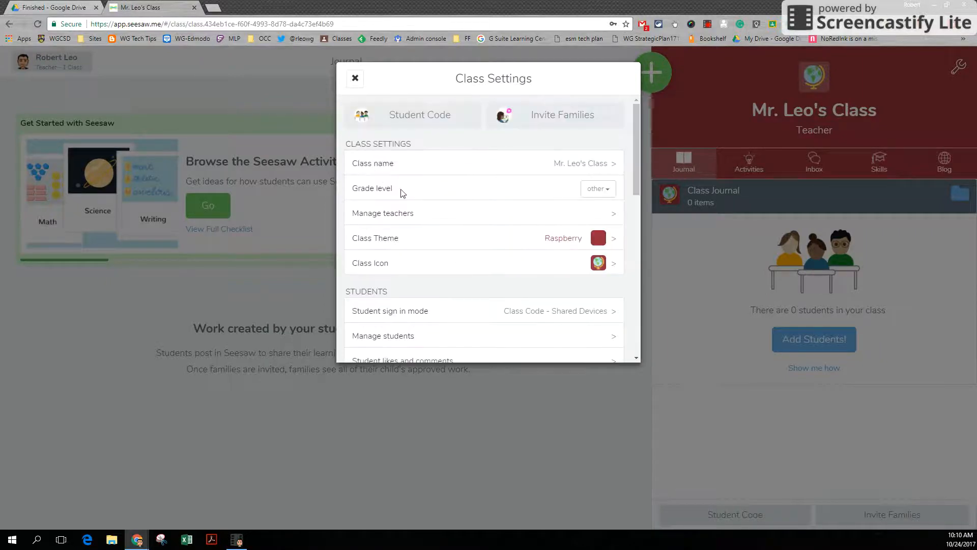
- Set the class grade level to other and view the Manage Teachers page for inviting co-teachers
click(607, 189)
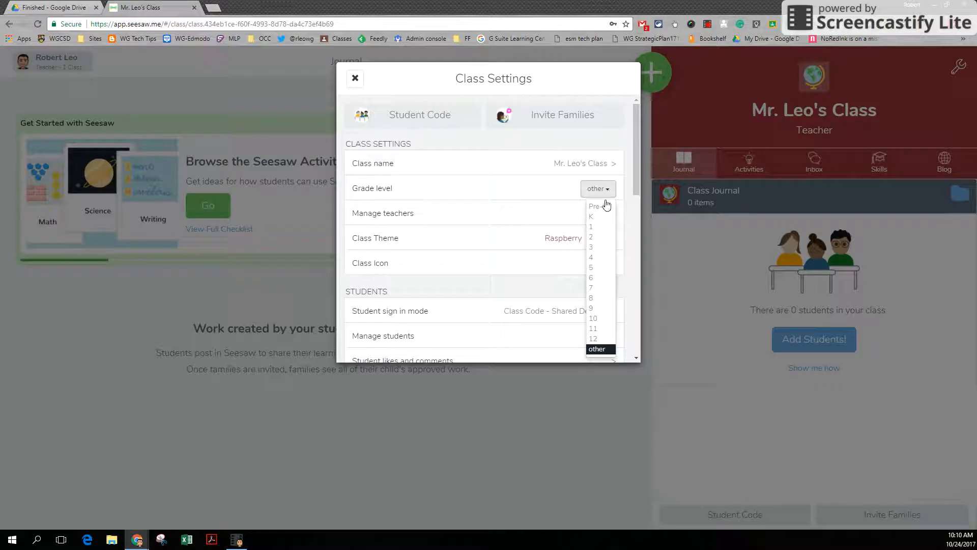
click(599, 349)
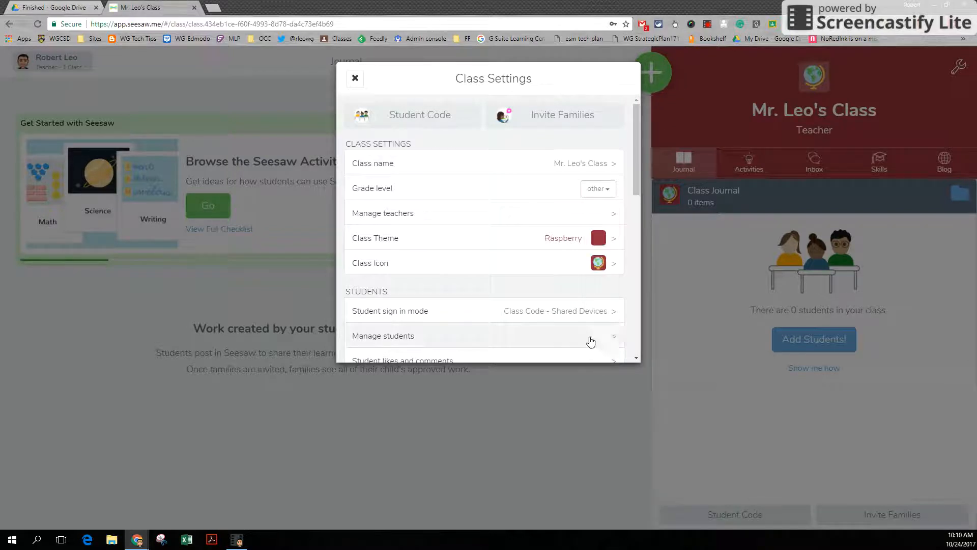
click(607, 214)
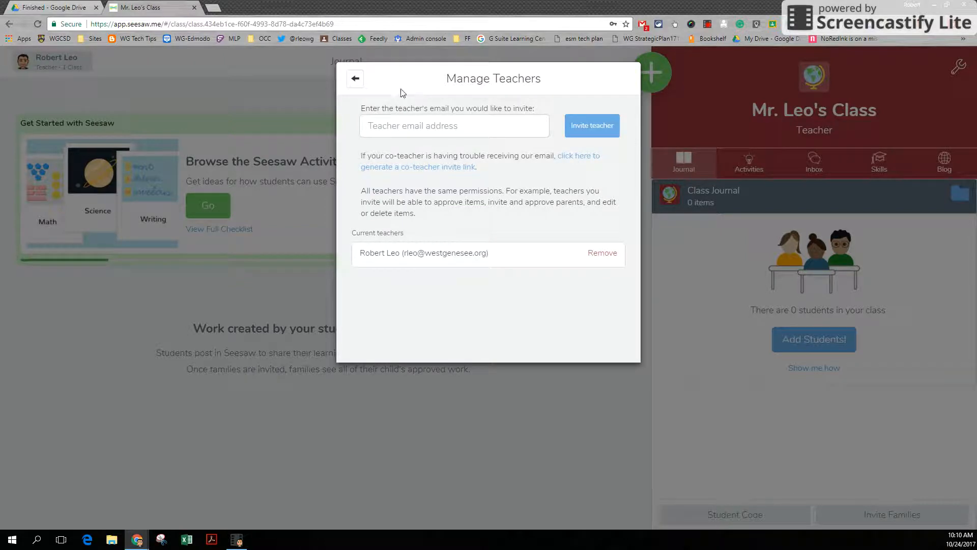
click(356, 78)
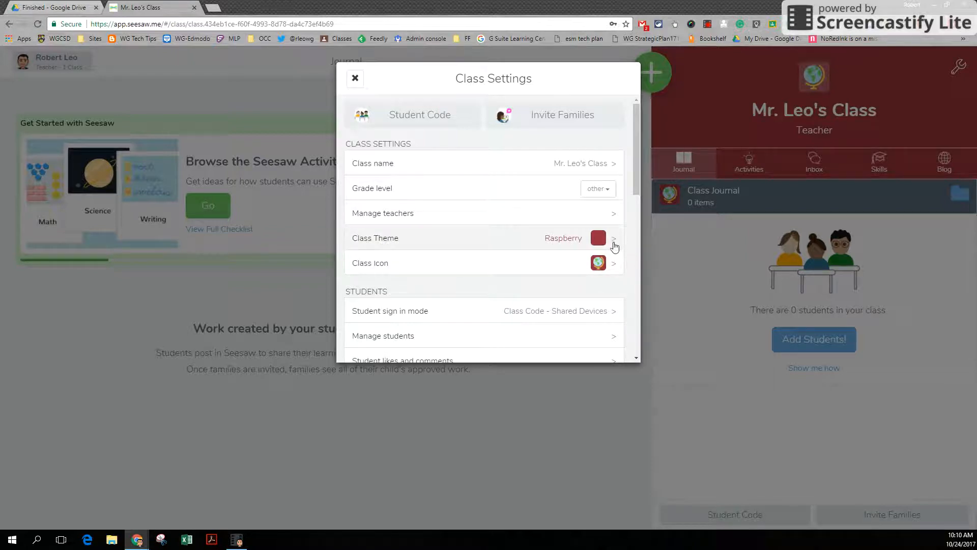
- View the available Class Theme colours and Class Icon choices without picking a different one
click(610, 240)
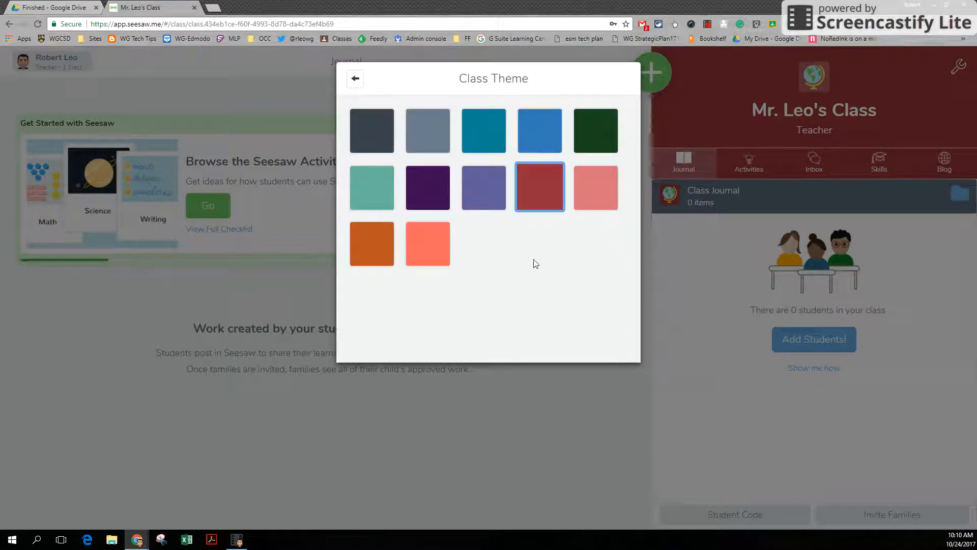
click(355, 80)
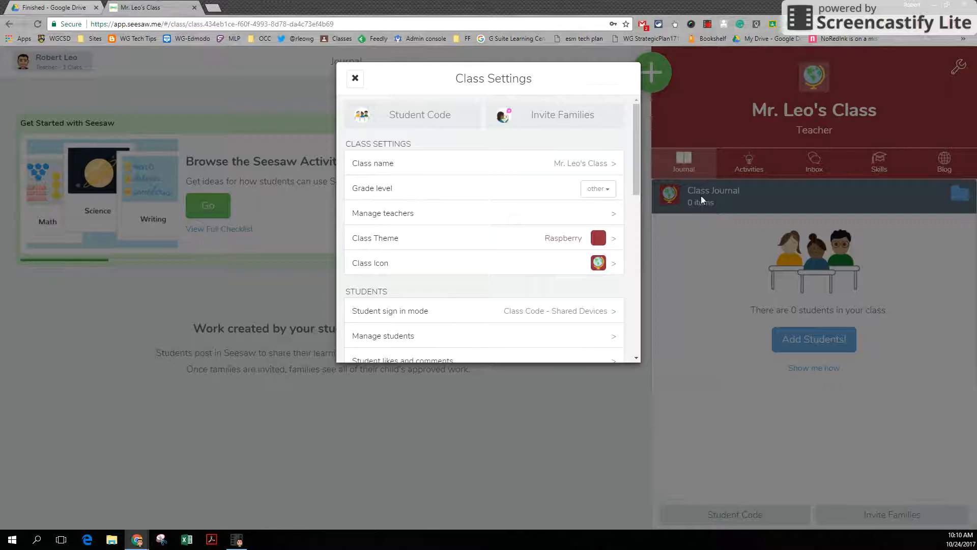
click(611, 264)
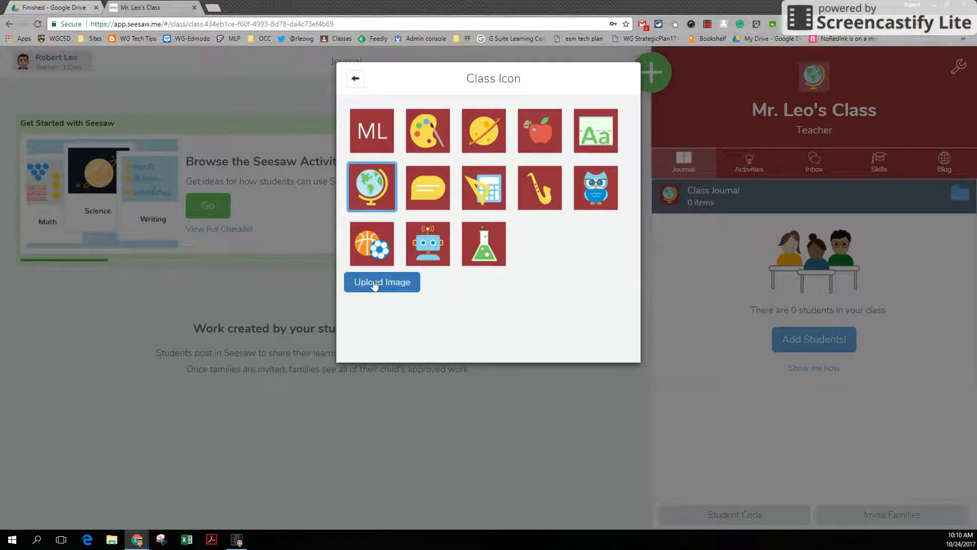
click(356, 79)
- Review the student sign in mode options and the Manage Students page in the class settings
scroll(404, 233, down, 2)
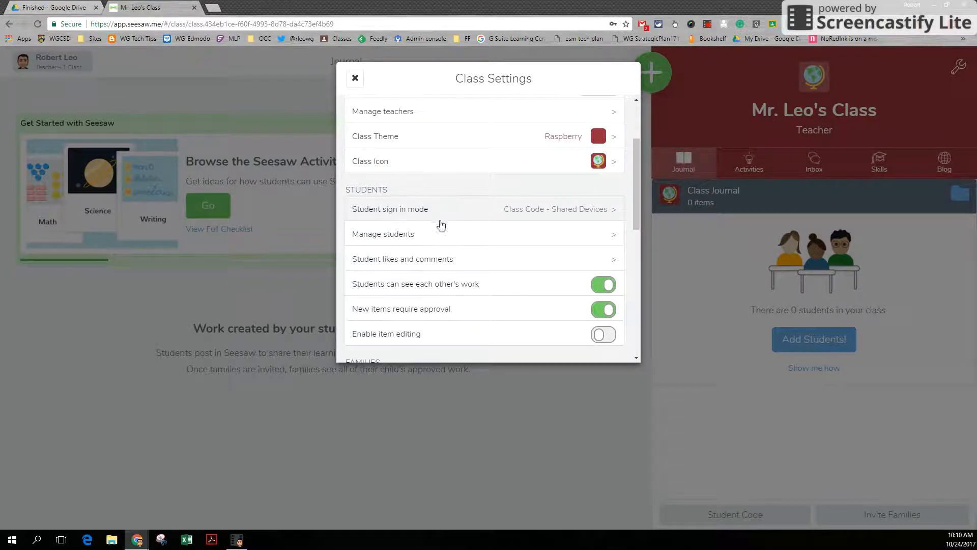
click(614, 210)
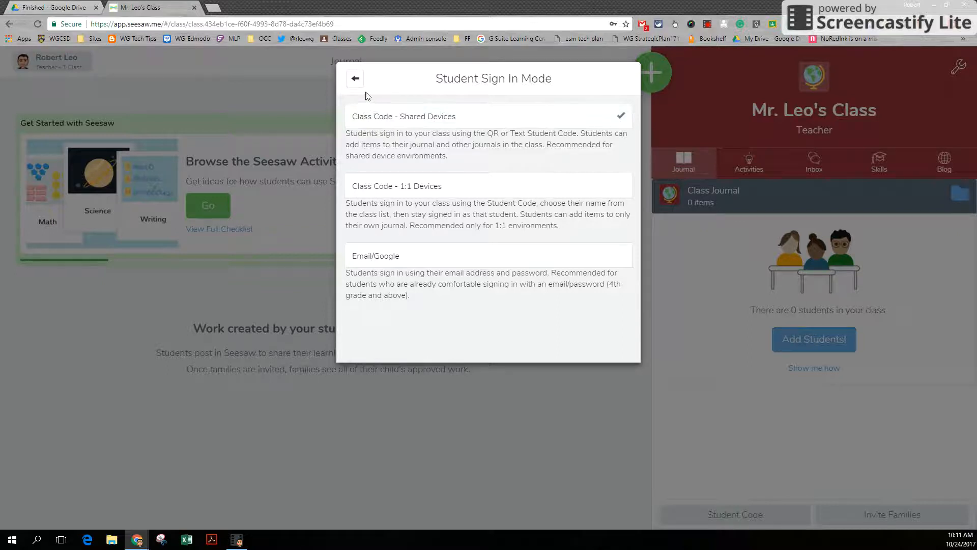
click(356, 81)
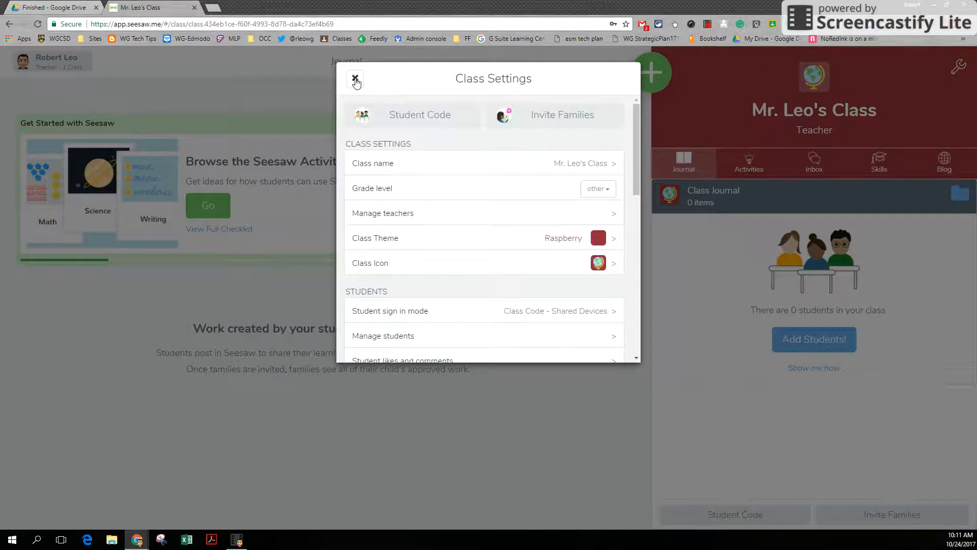
scroll(420, 218, down, 4)
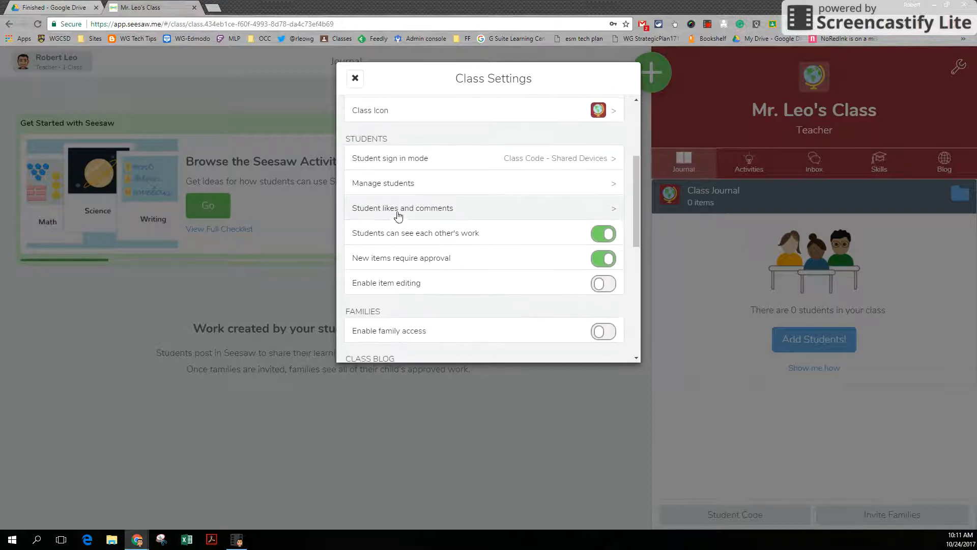
click(604, 186)
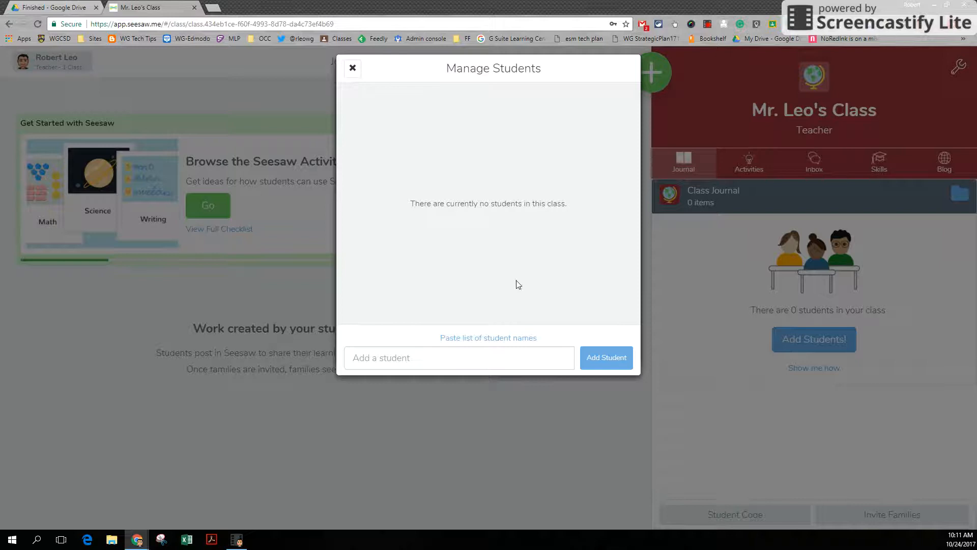
click(352, 69)
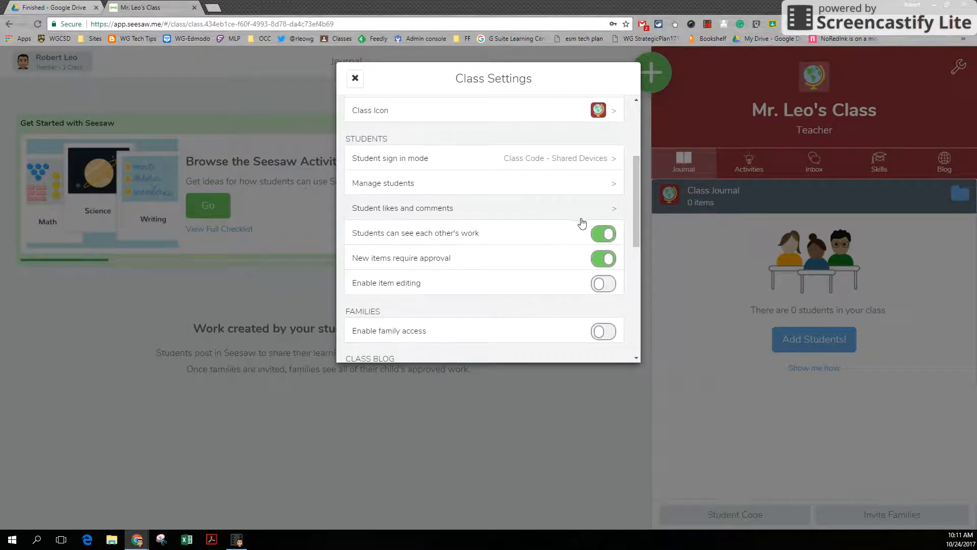
- View the student likes and comments settings and return to the class settings list
click(610, 208)
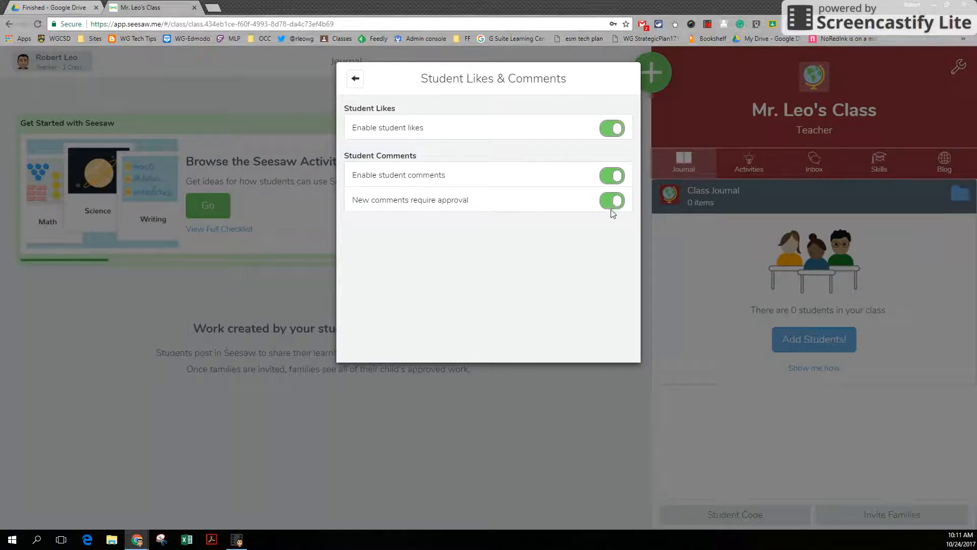
click(356, 80)
scroll(473, 242, down, 1)
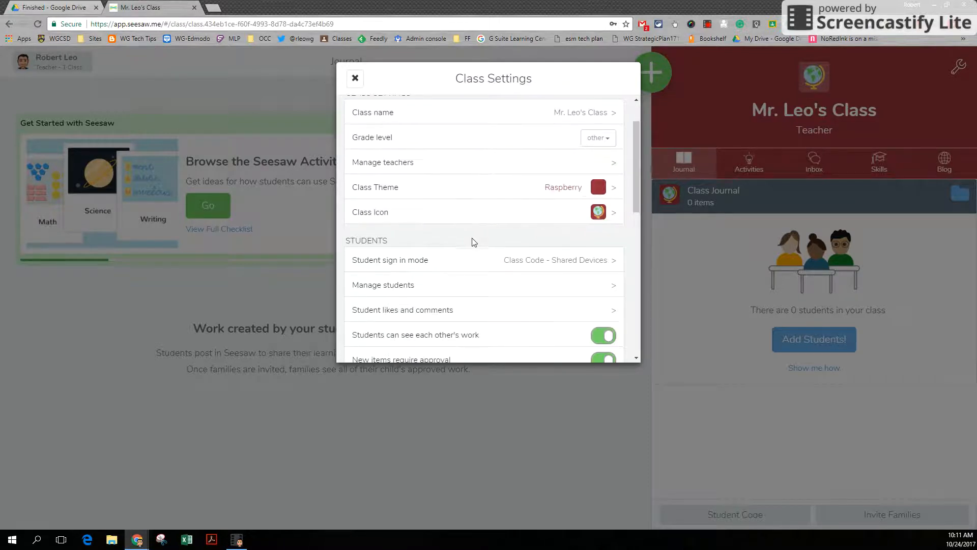
scroll(473, 242, down, 1)
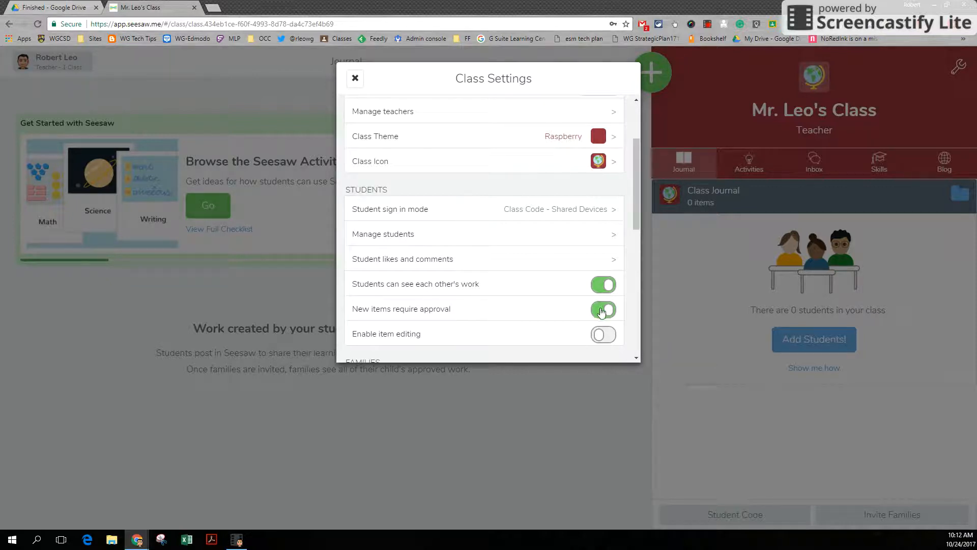
- Enable family access for the class and view the options for inviting families by paper or email
scroll(385, 260, down, 2)
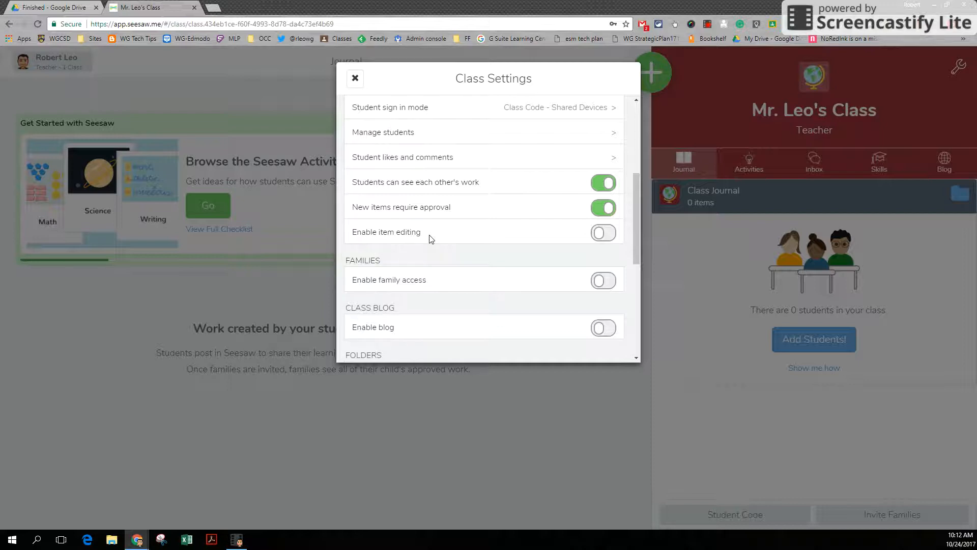
scroll(430, 239, down, 2)
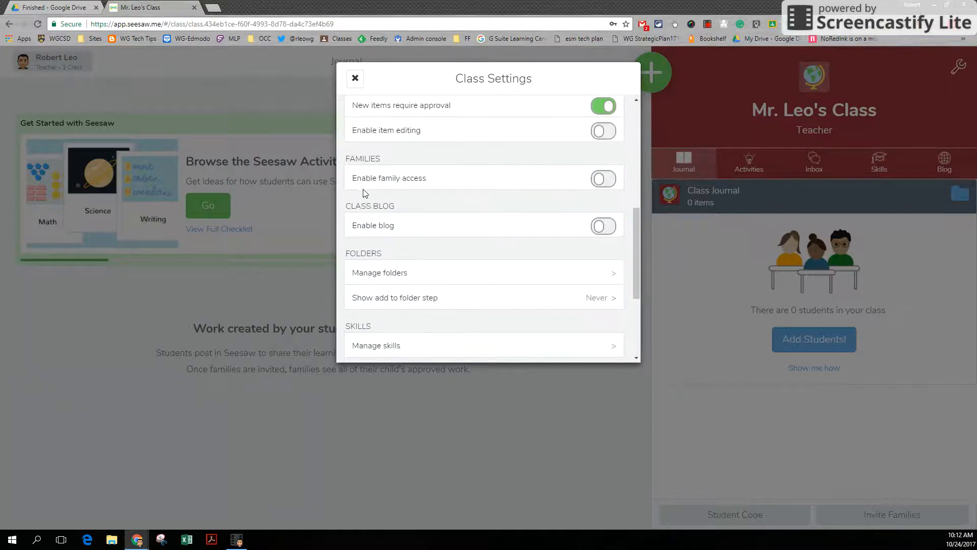
click(603, 179)
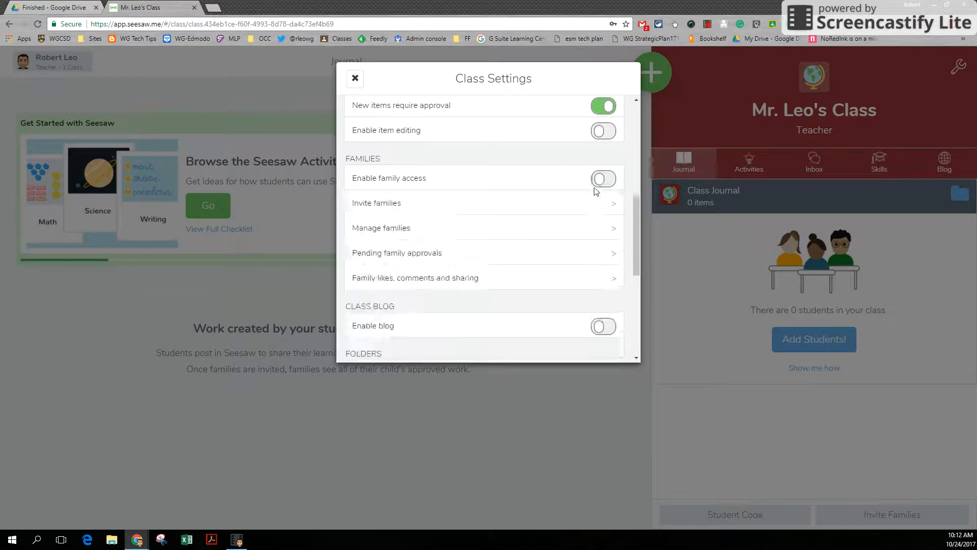
click(544, 229)
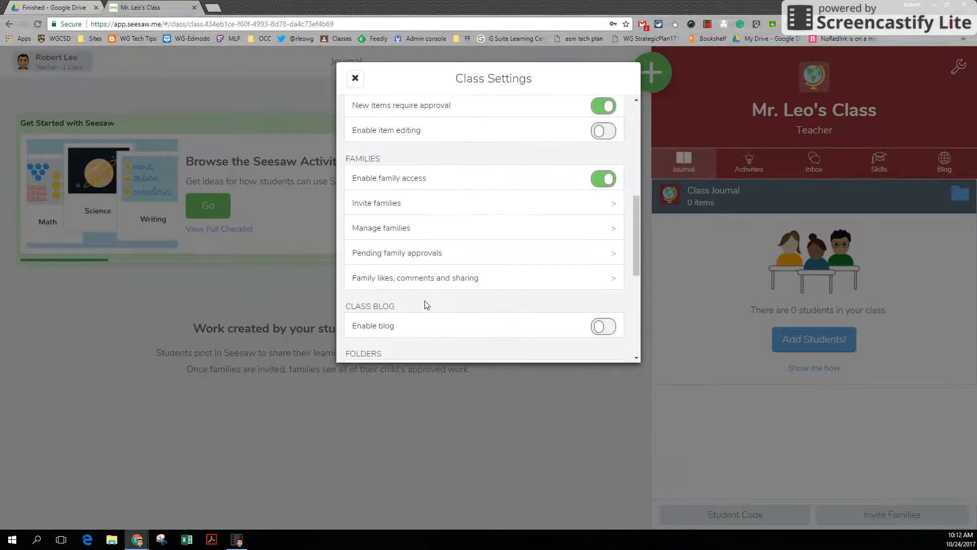
click(615, 212)
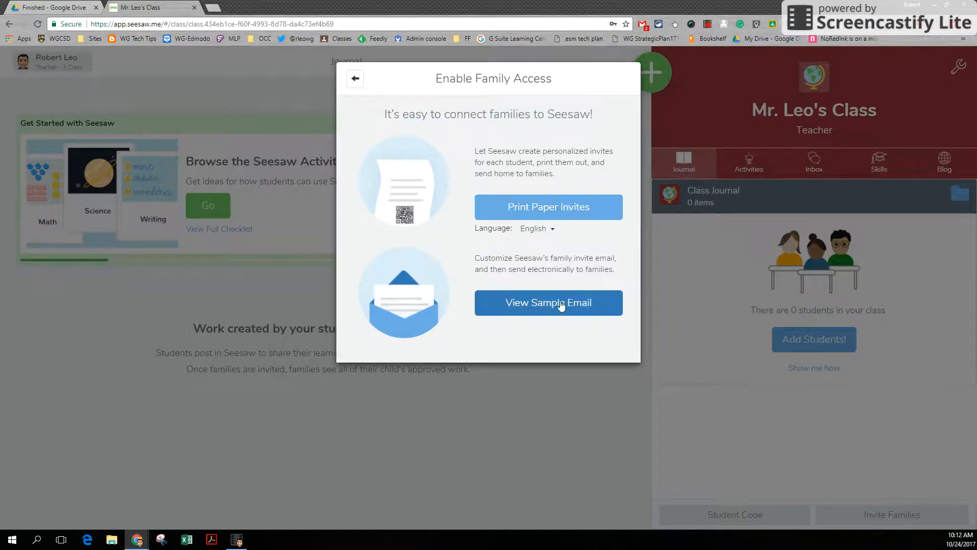
click(356, 80)
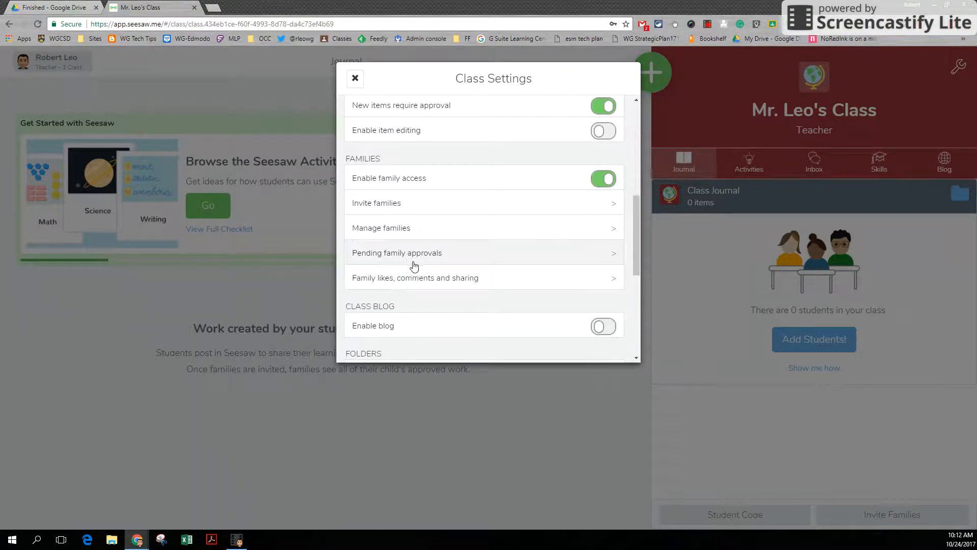
- Review the pending family approvals and the family likes, comments and sharing settings
click(607, 255)
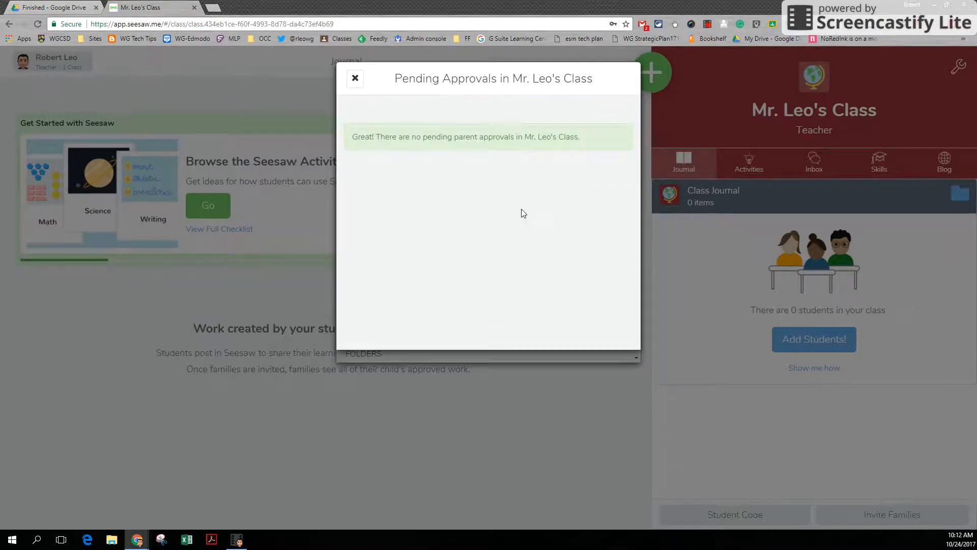
click(355, 82)
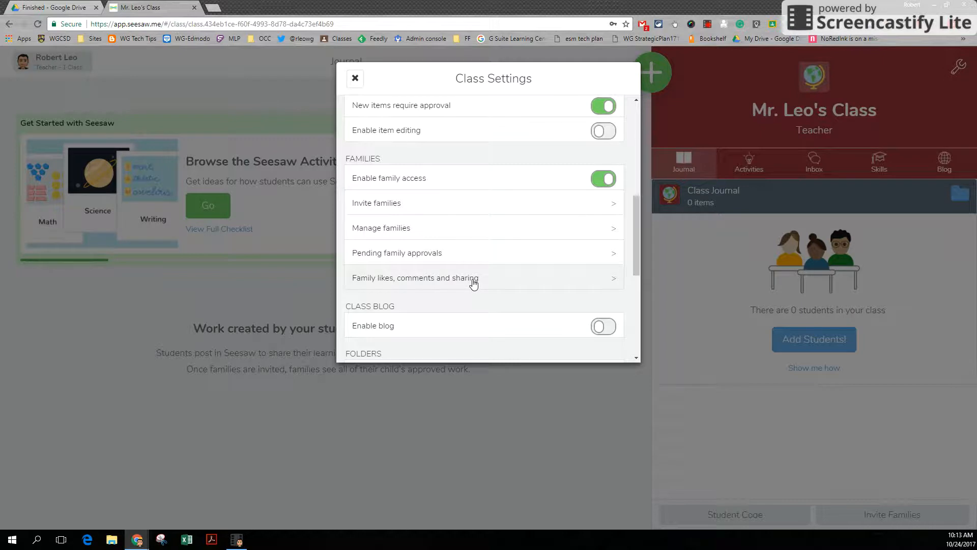
click(608, 280)
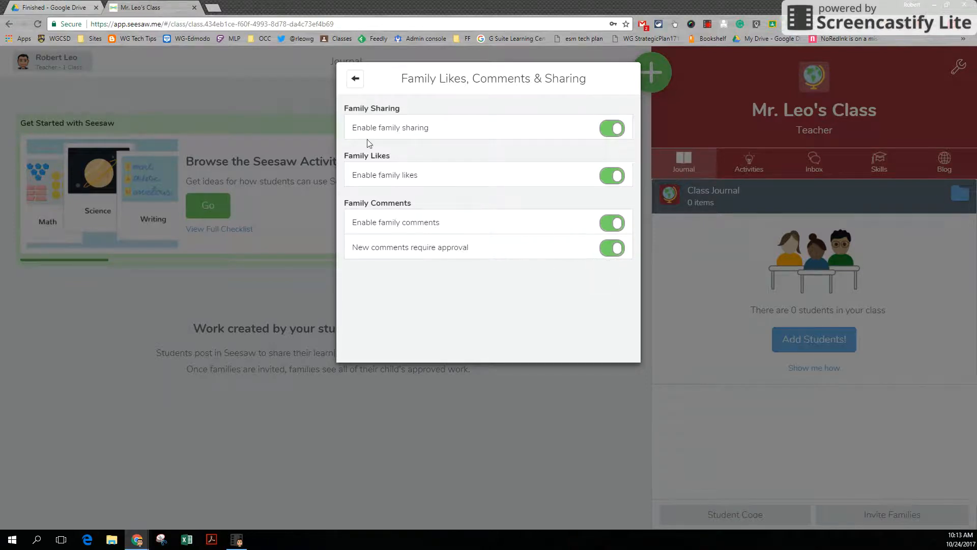
click(355, 79)
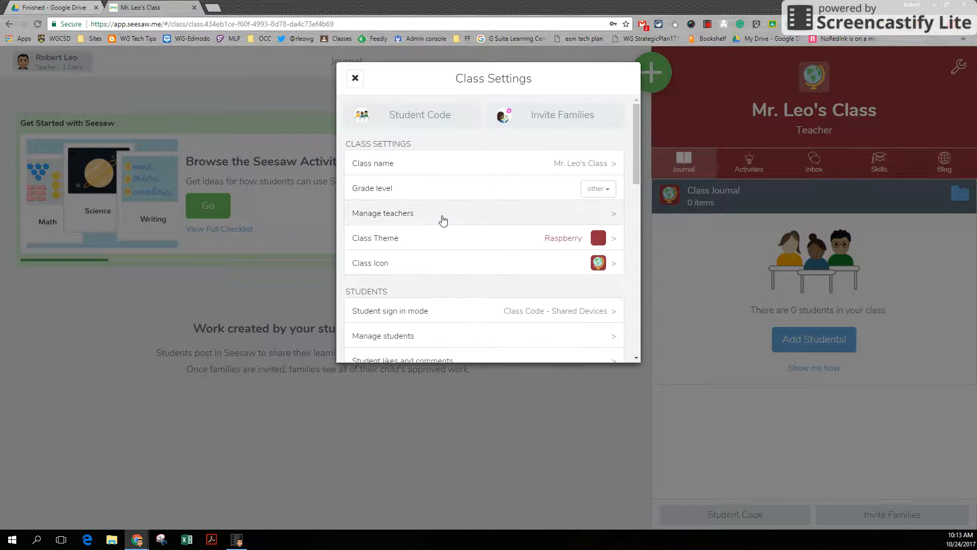
- View the Manage Folders page in the class settings without creating a folder
scroll(441, 220, down, 4)
scroll(441, 223, down, 4)
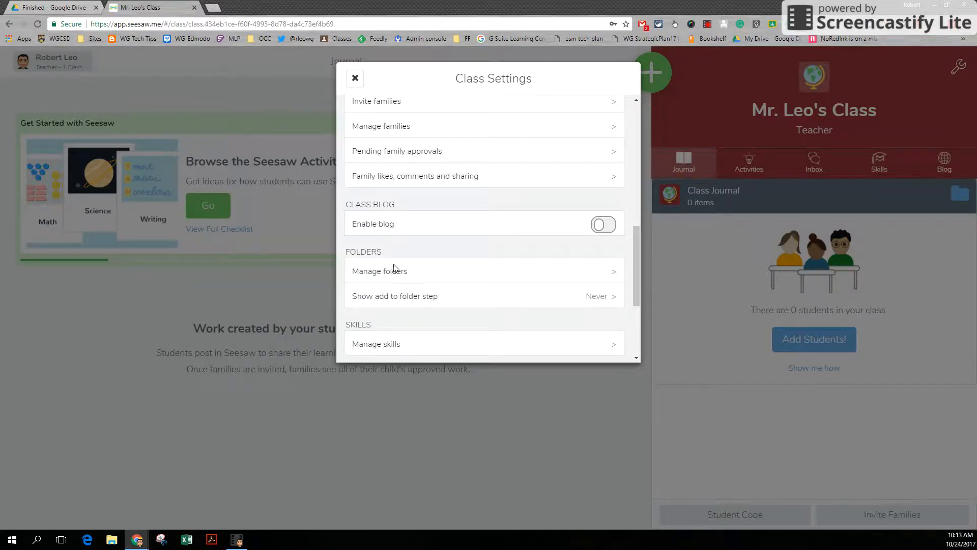
click(613, 272)
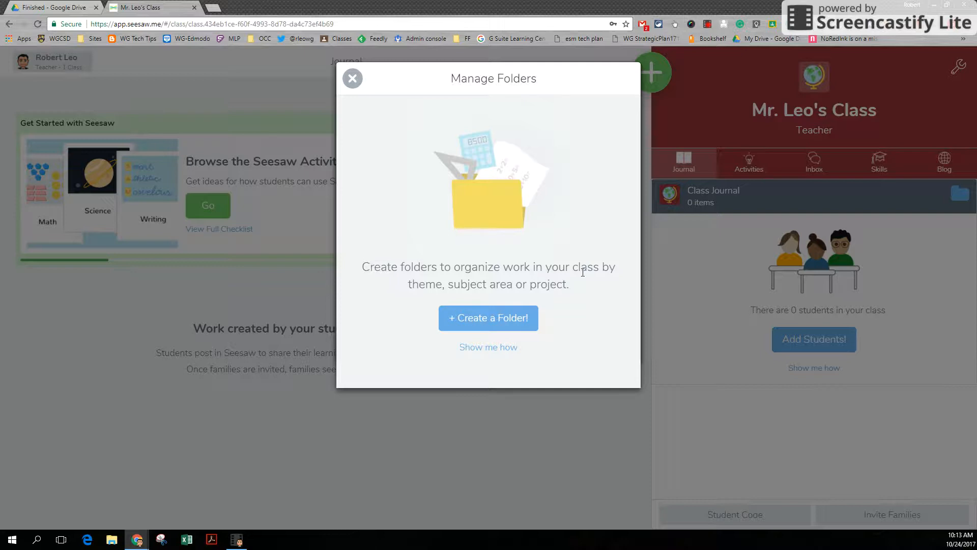
click(352, 80)
- Set the Show add to folder step option to Students & Teachers
scroll(432, 267, down, 1)
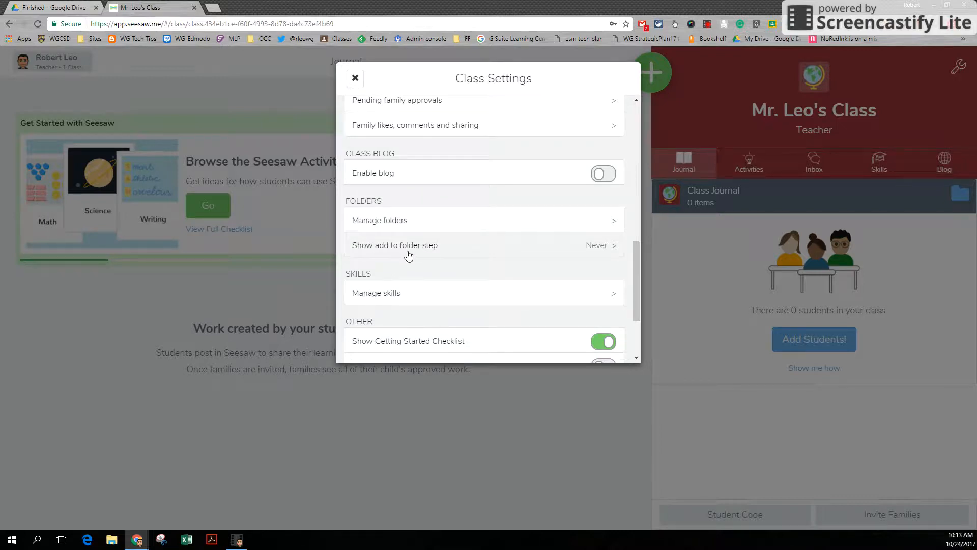
click(611, 246)
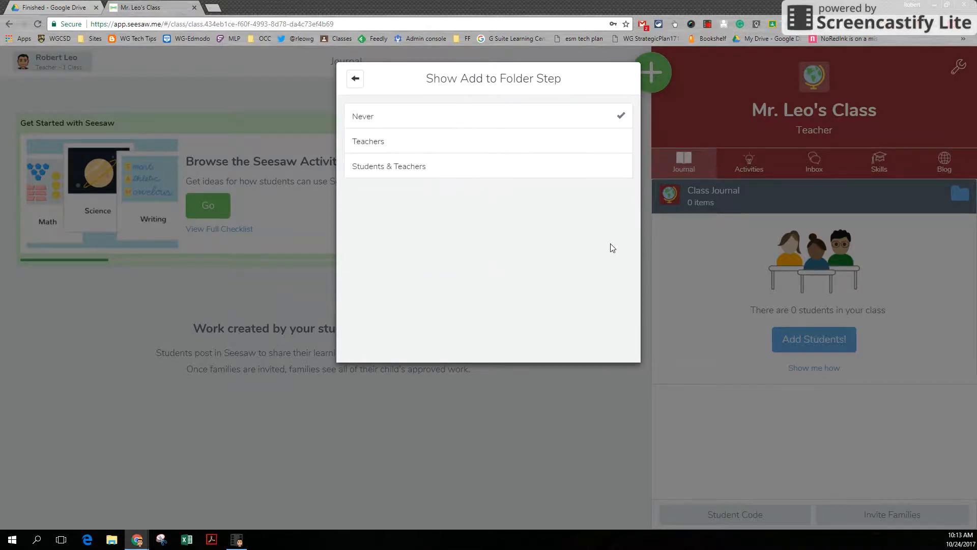
click(508, 172)
click(356, 79)
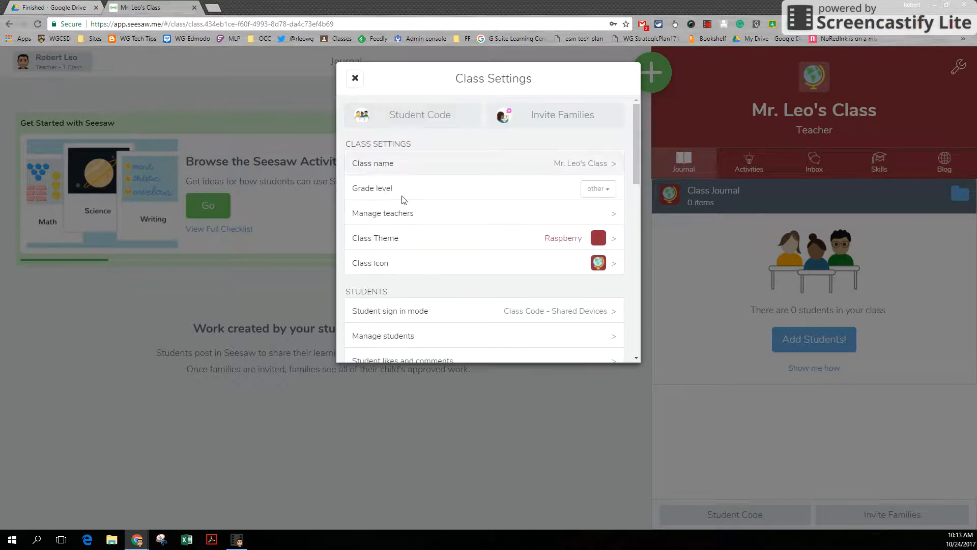
- View the Manage Skills page and its new skill option without starting a trial, and return to the class settings
scroll(467, 246, down, 3)
scroll(469, 247, down, 4)
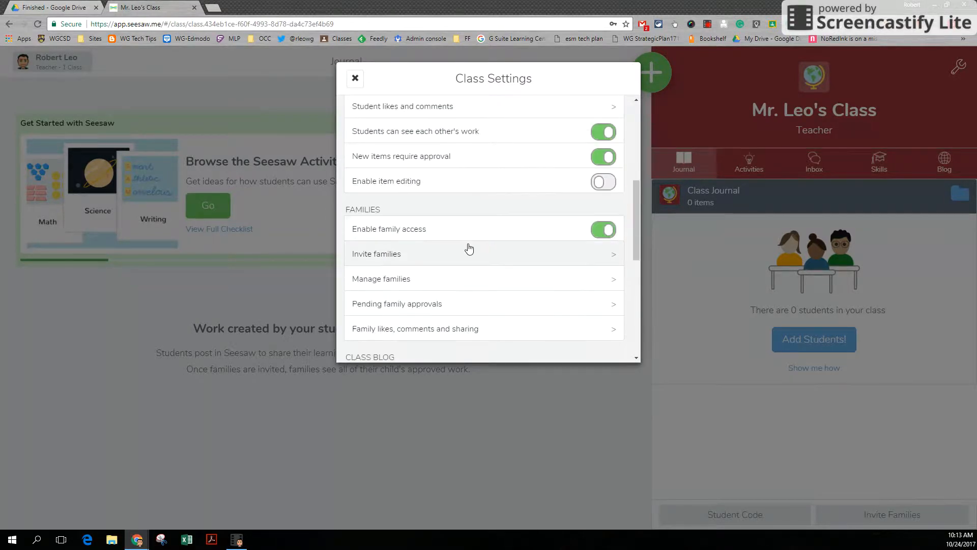
scroll(469, 248, down, 3)
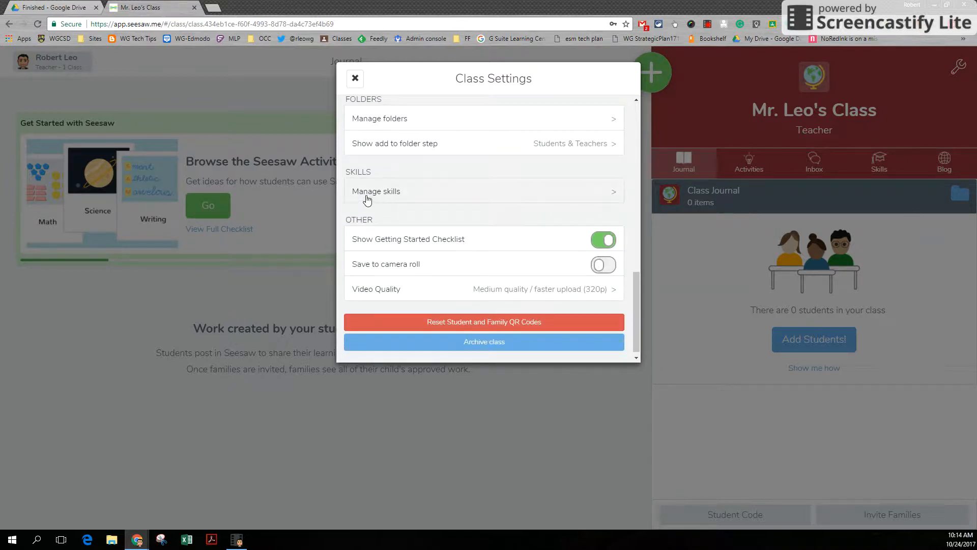
click(613, 195)
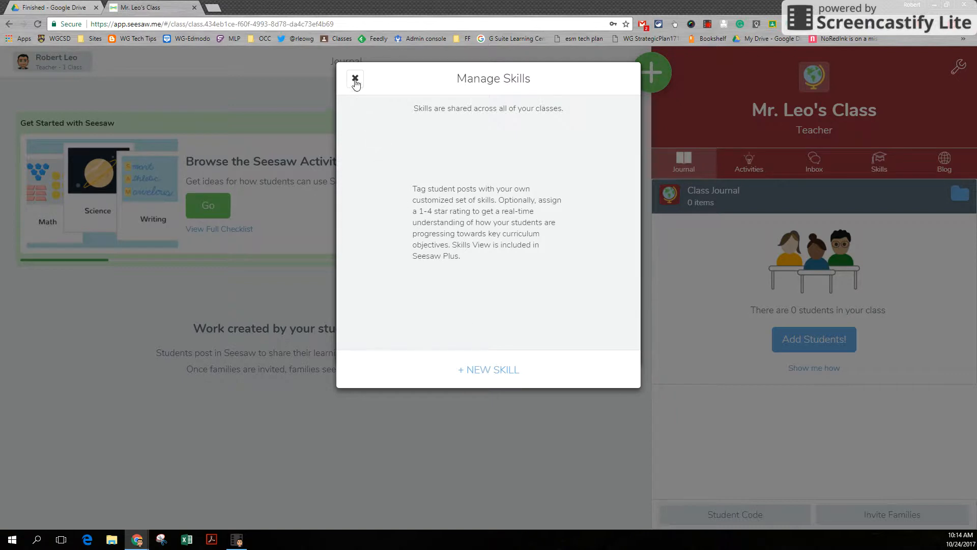
click(493, 375)
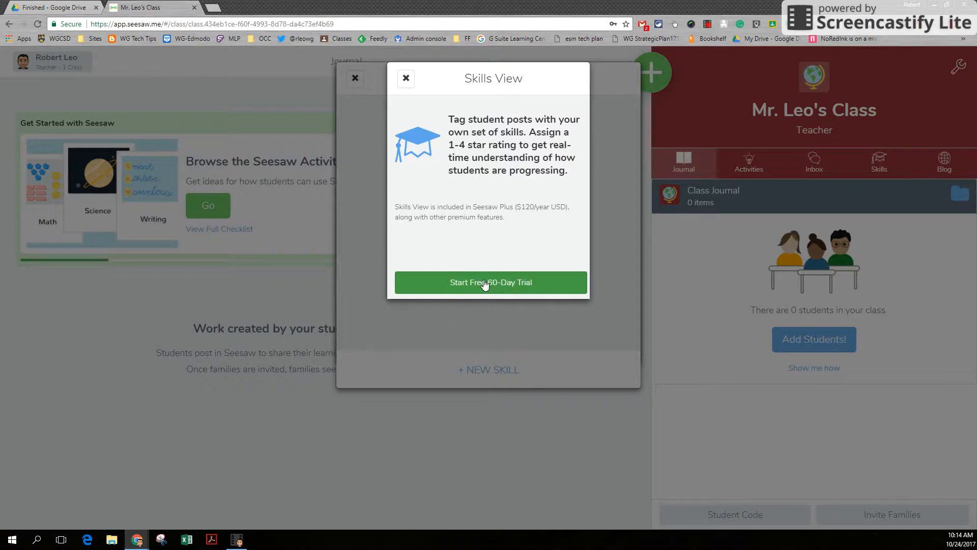
click(407, 78)
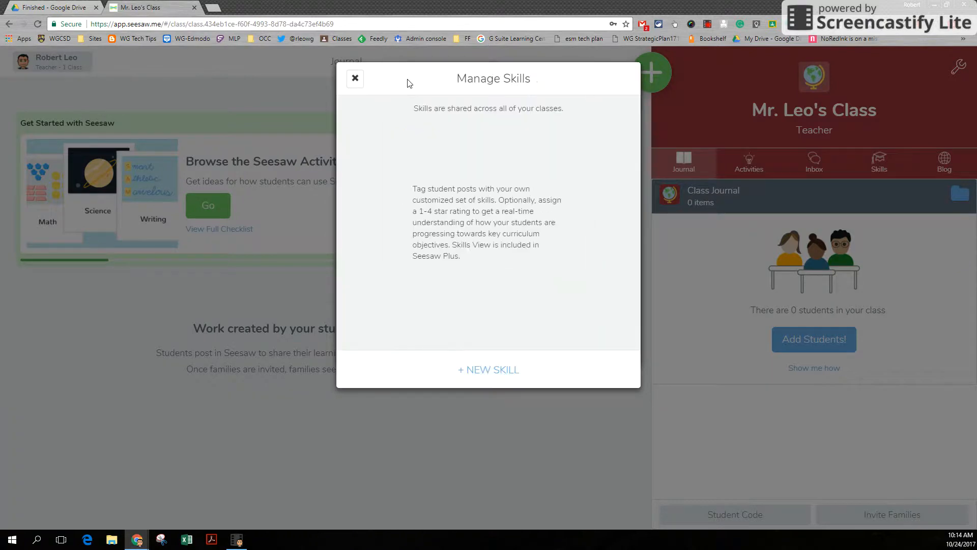
click(354, 79)
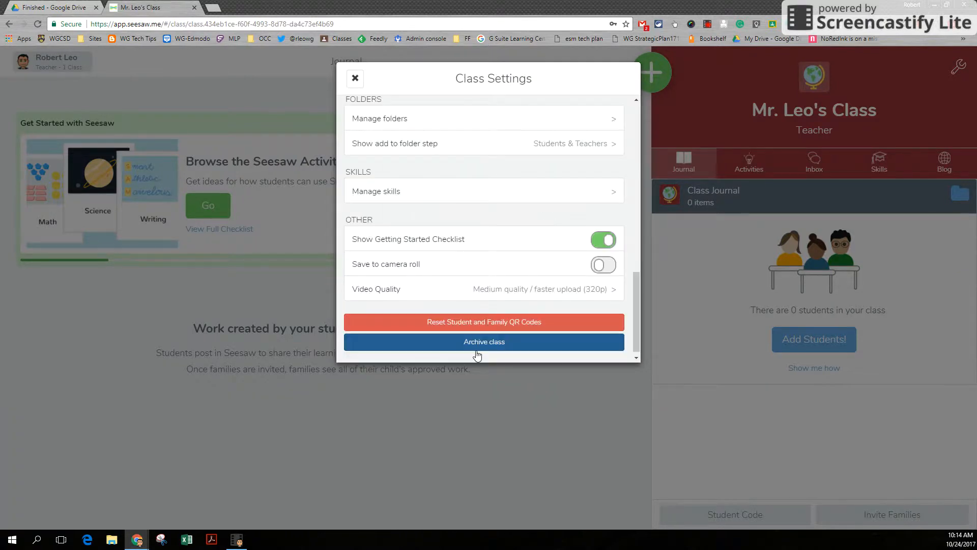
- Close the class settings and open the Seesaw Help Center for the teacher account
scroll(385, 299, down, 1)
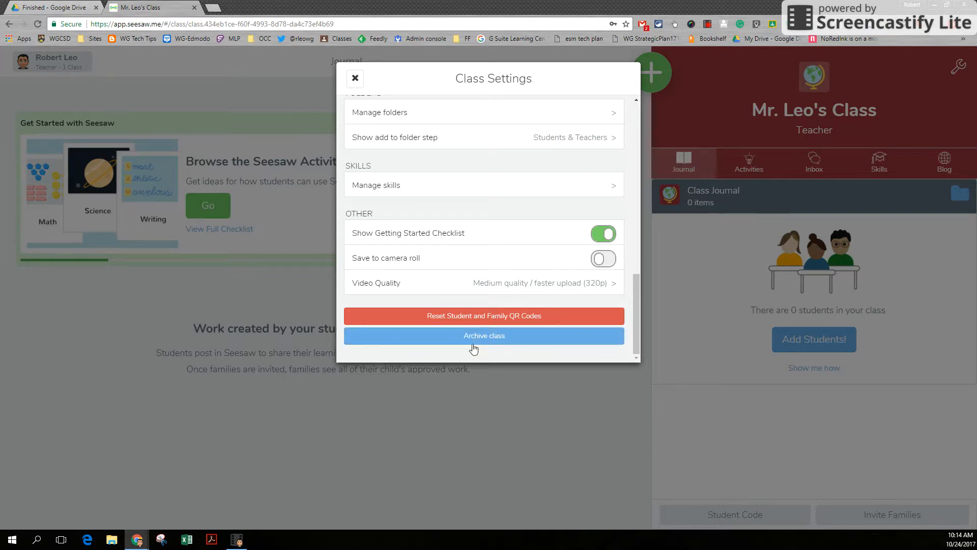
click(355, 80)
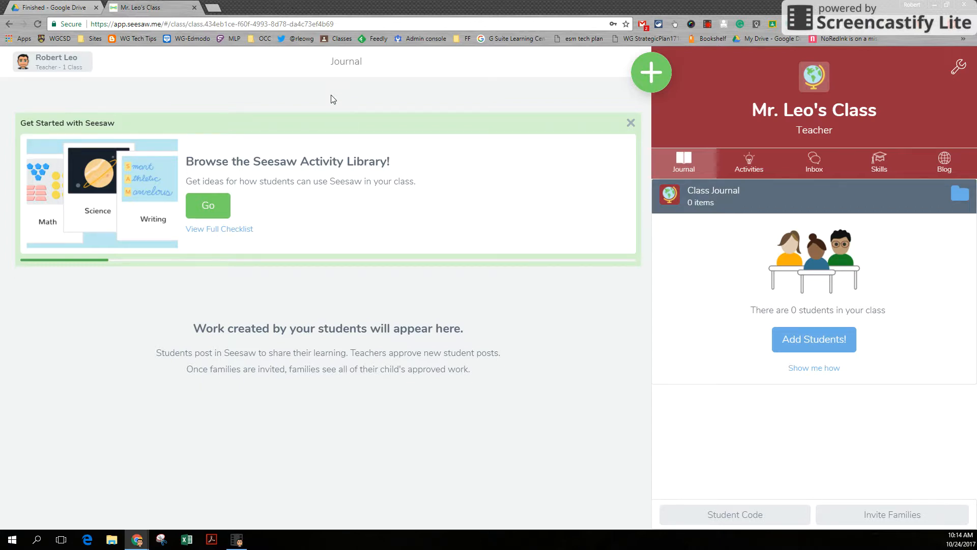
click(71, 70)
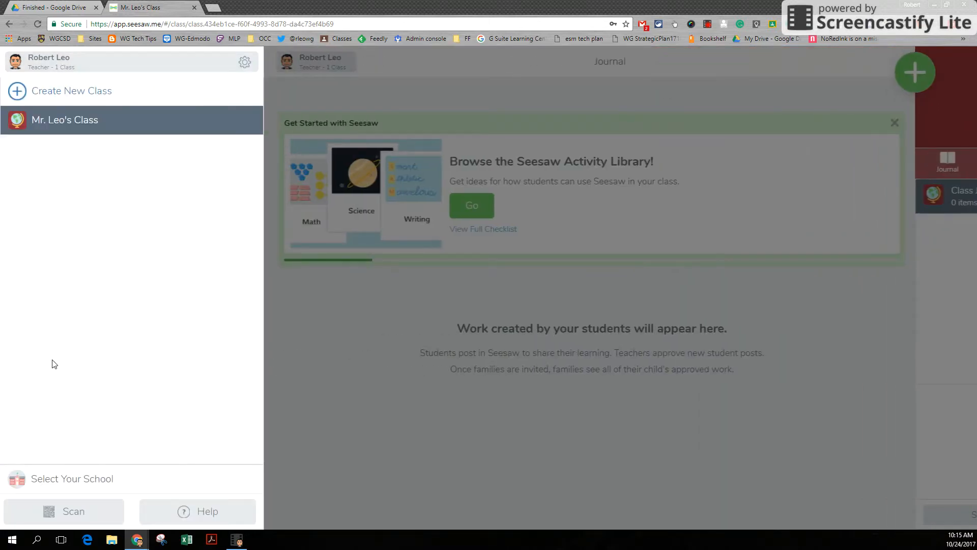
click(190, 511)
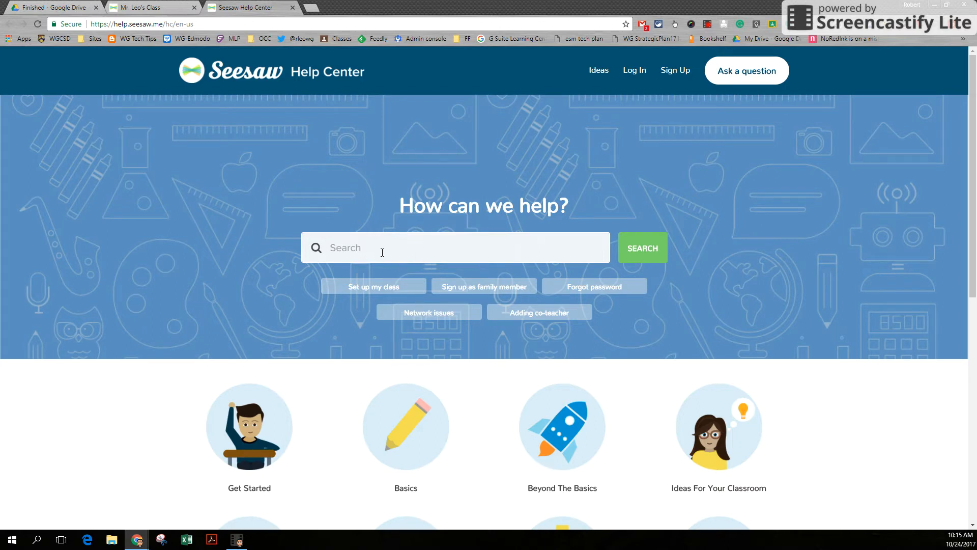
- Open Ideas For Your Classroom in the Help Center and browse its grade-level categories and promoted articles
scroll(384, 252, down, 4)
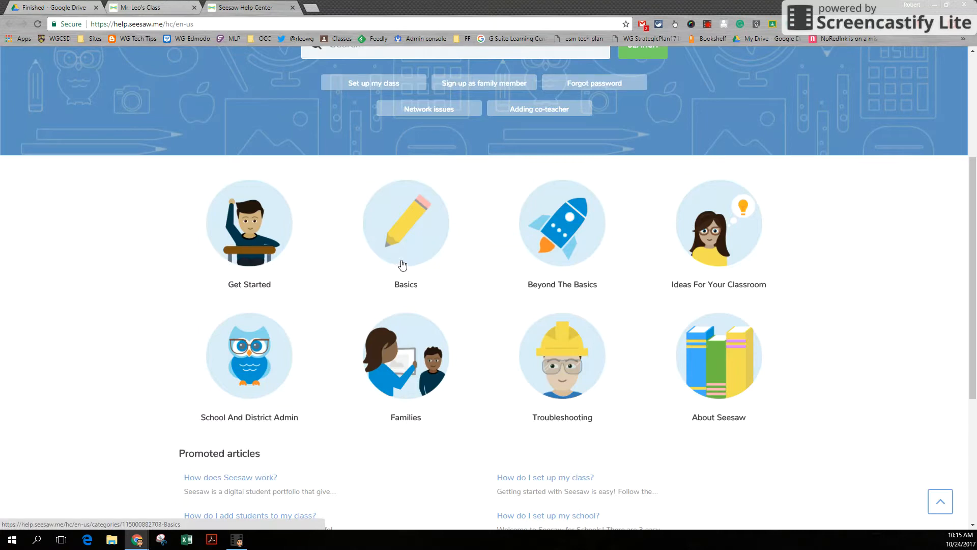
click(742, 262)
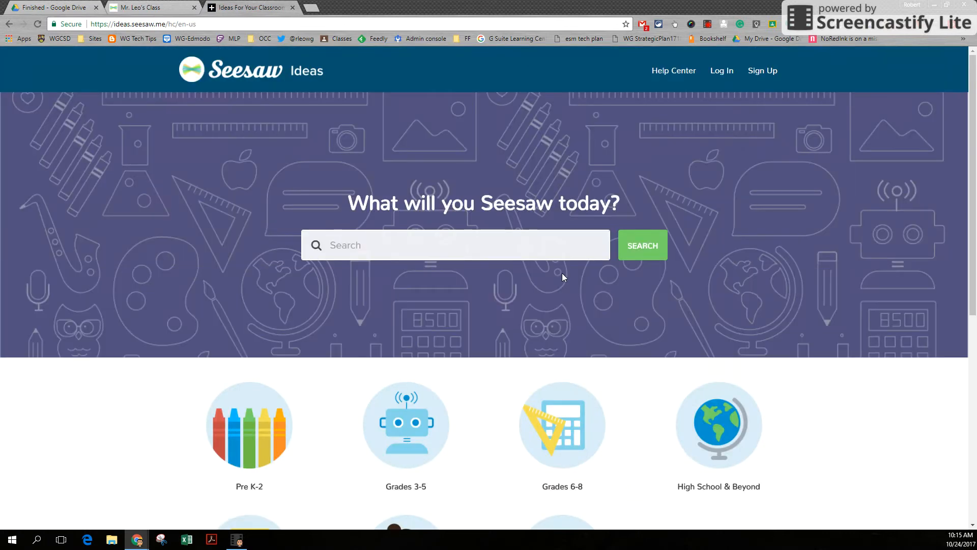
scroll(563, 275, down, 3)
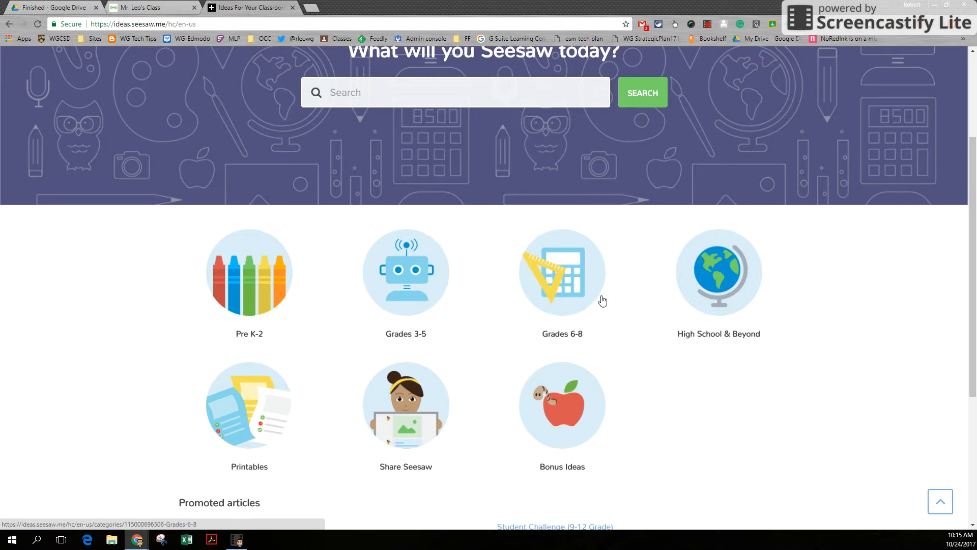
scroll(417, 340, down, 3)
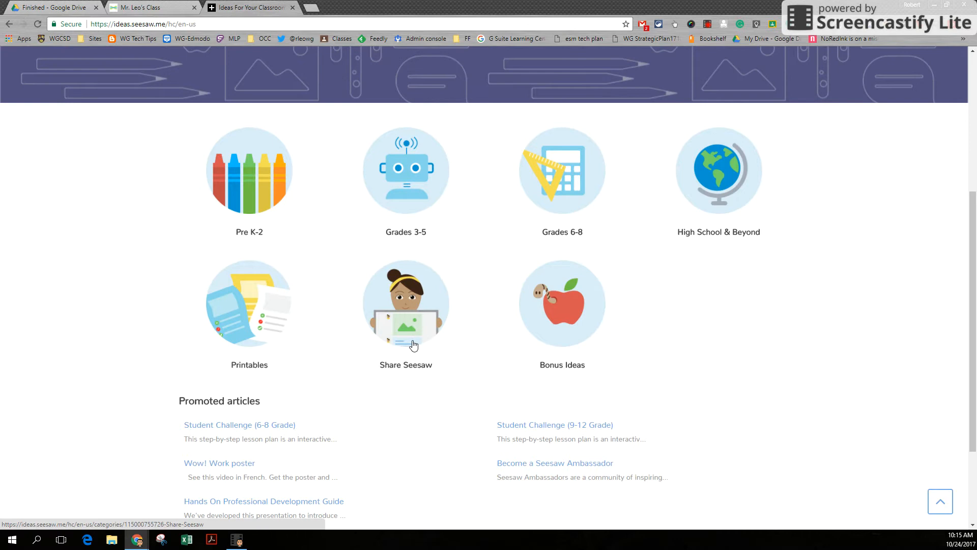
scroll(413, 345, down, 1)
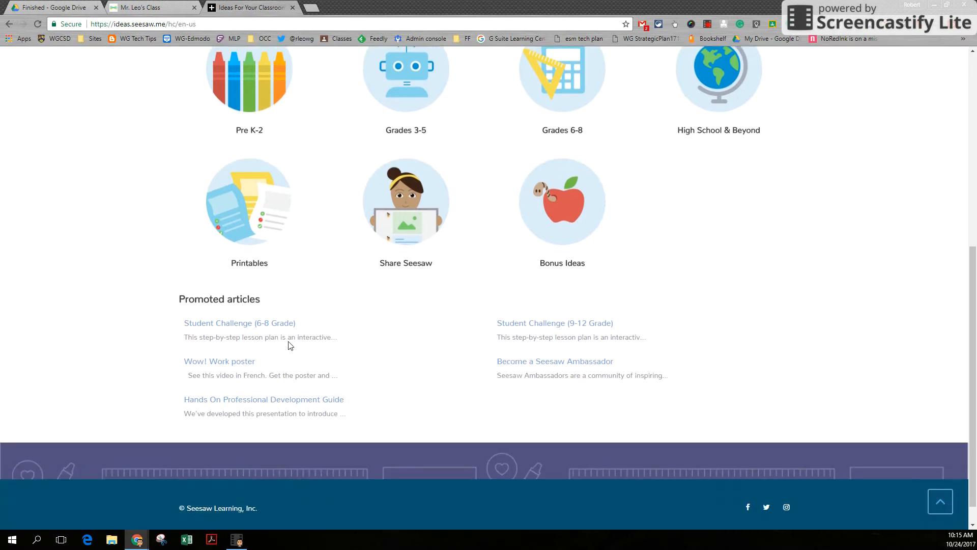